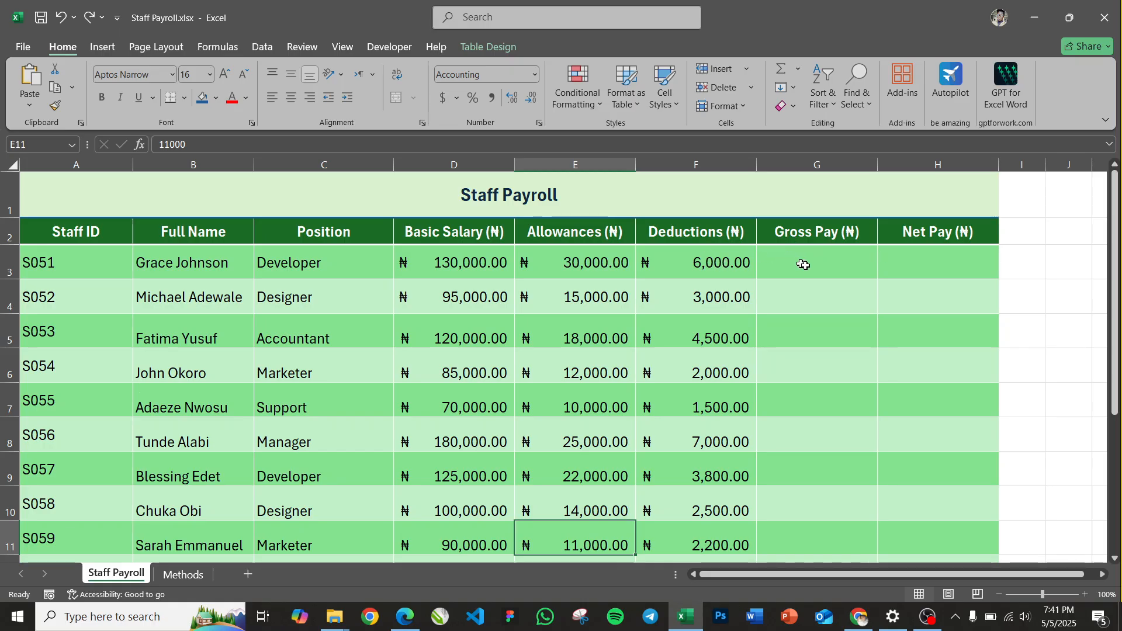
Start a SUM formula in cell G3 of the Gross Pay column.
{"action": "left_click", "coordinate": [805, 266]}
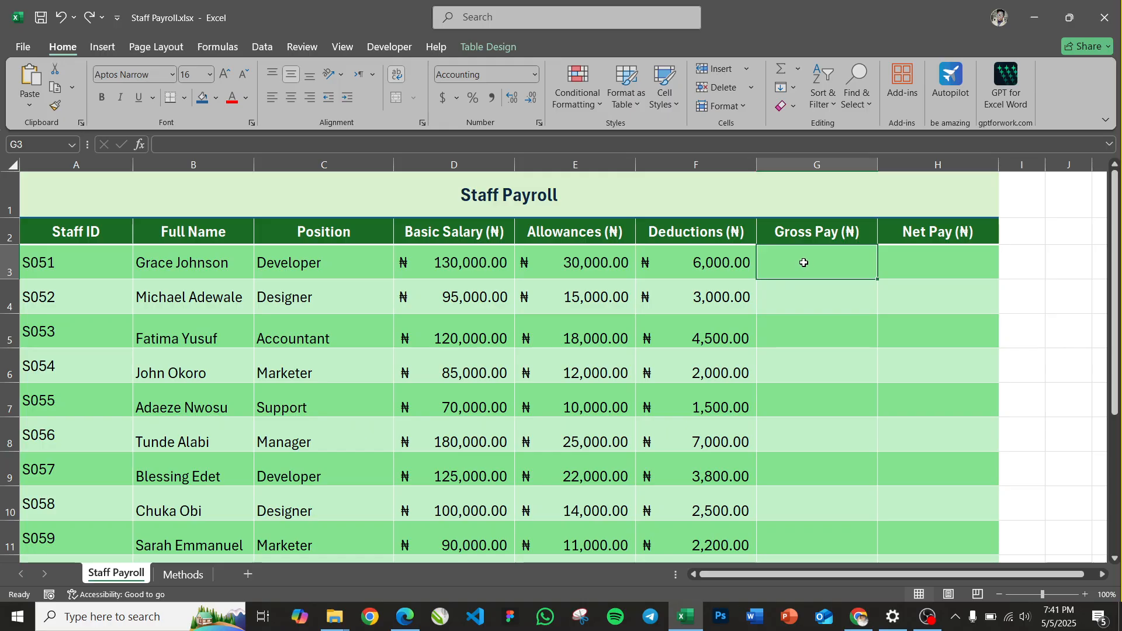
{"action": "type", "text": "="}
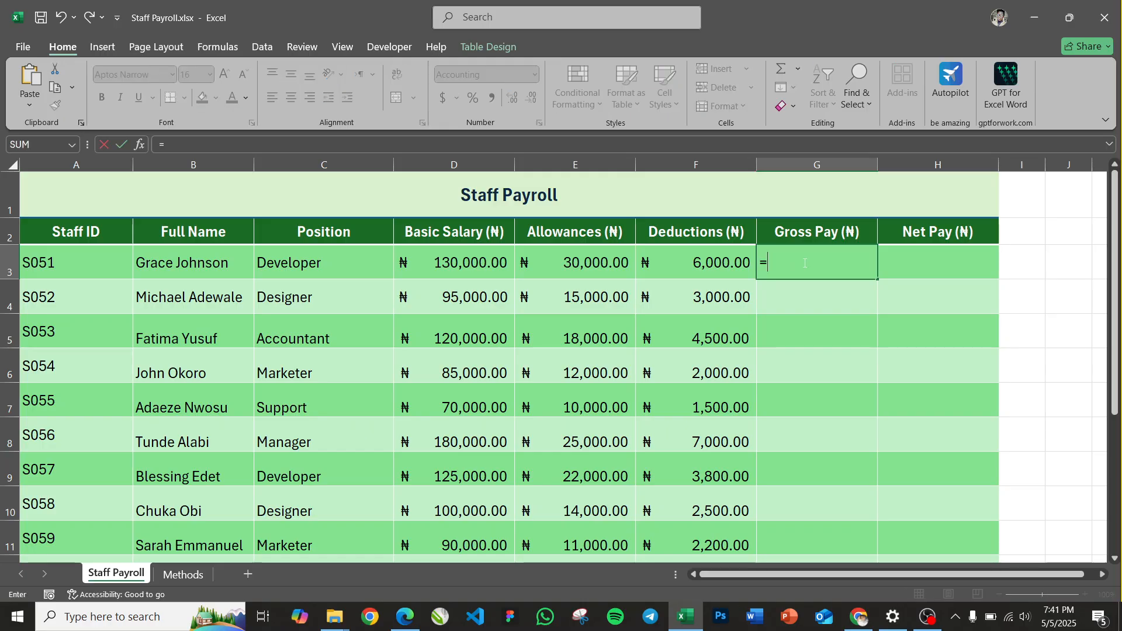
{"action": "type", "text": "SUM("}
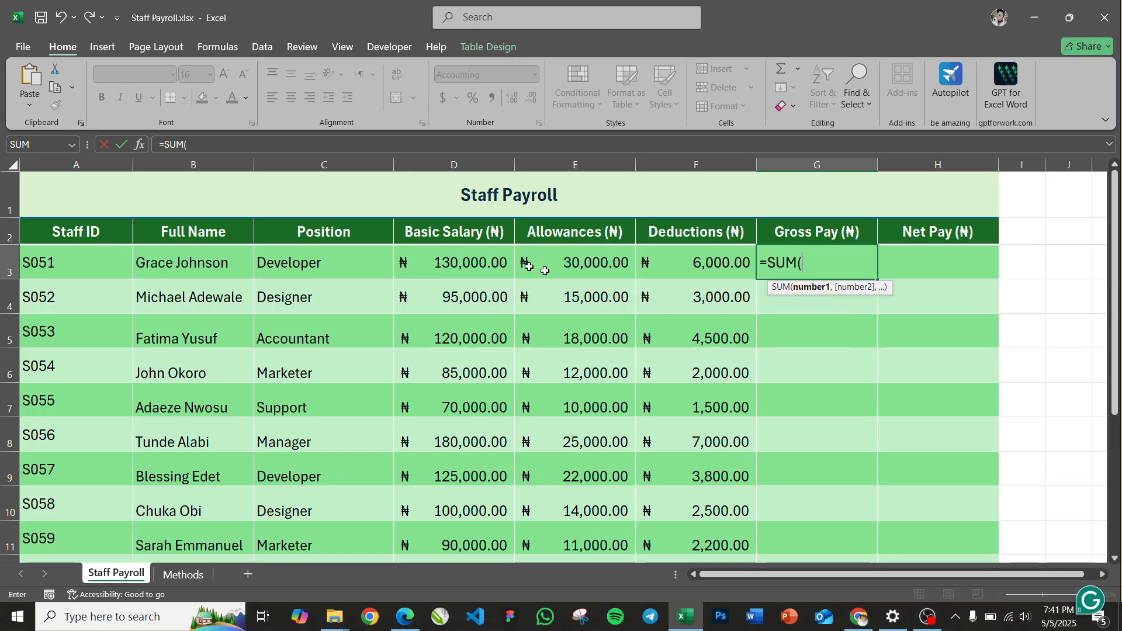
{"action": "left_click", "coordinate": [474, 262]}
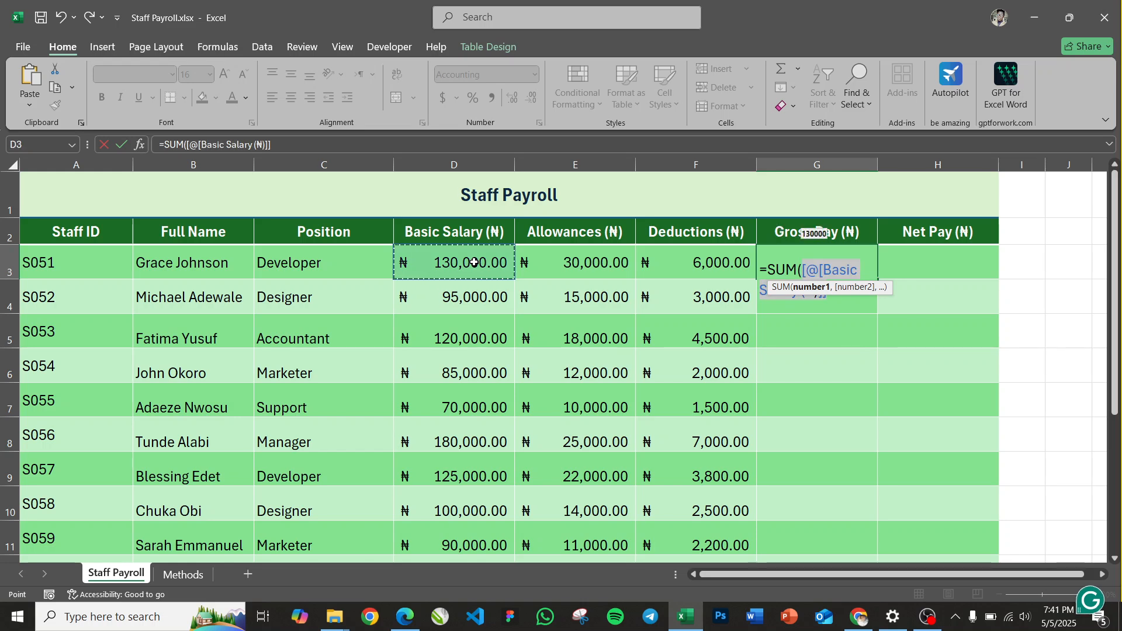
{"action": "type", "text": ","}
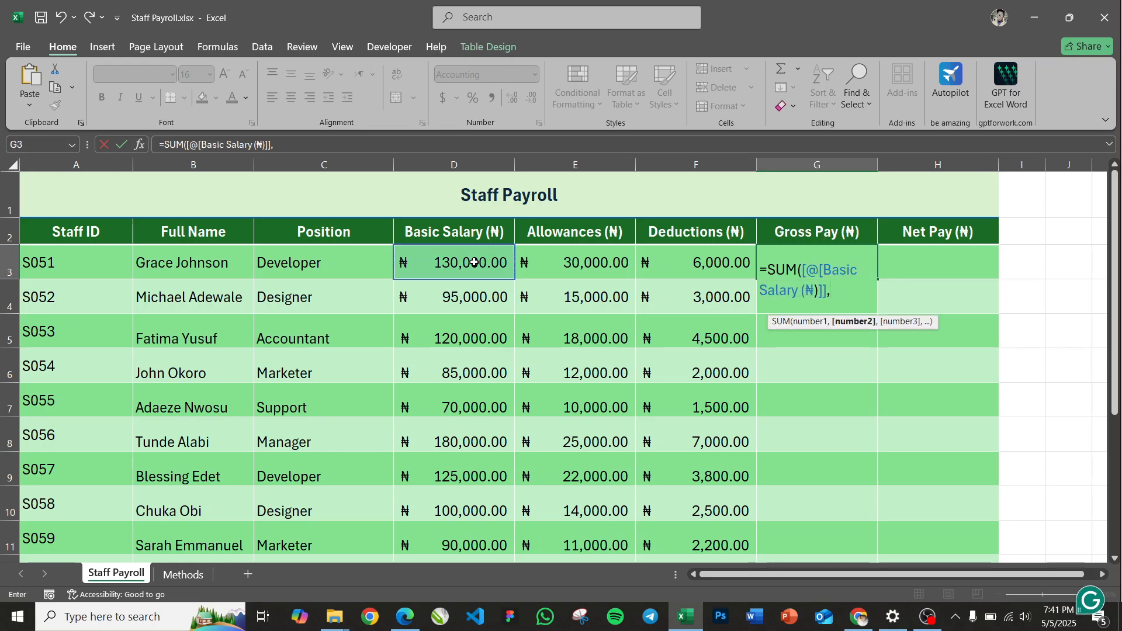
{"action": "left_click", "coordinate": [558, 258]}
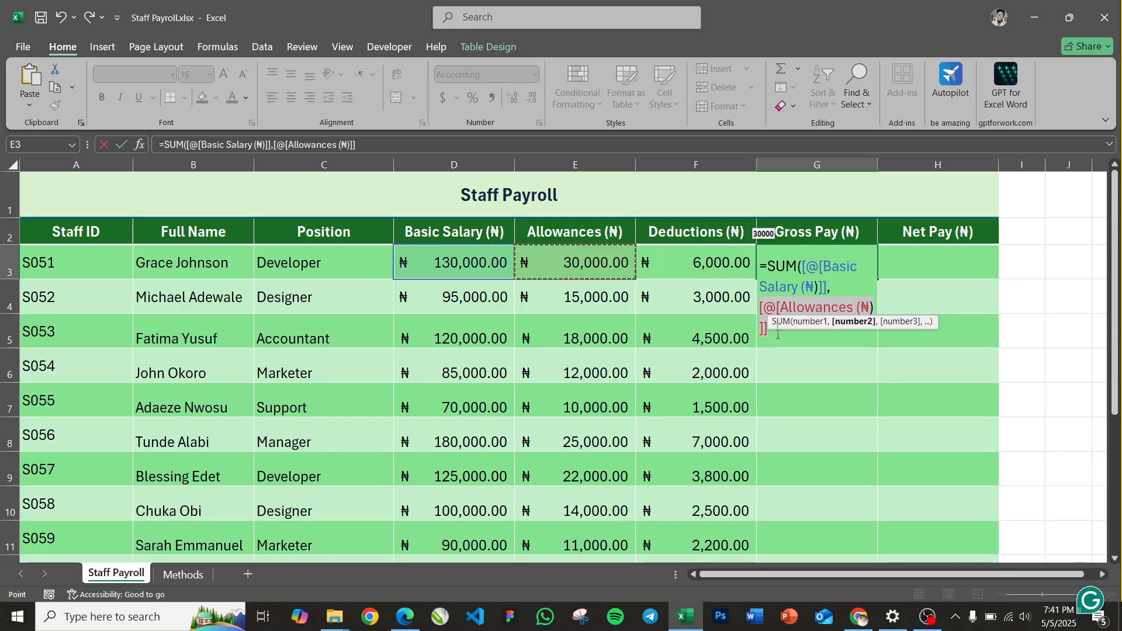
{"action": "key", "text": "BackSpace"}
{"action": "key", "text": "BackSpace"}
{"action": "key", "text": "BackSpace"}
{"action": "key", "text": "BackSpace"}
{"action": "key", "text": "BackSpace"}
{"action": "key", "text": "BackSpace"}
{"action": "key", "text": "BackSpace"}
{"action": "key", "text": "BackSpace"}
{"action": "key", "text": "BackSpace"}
{"action": "key", "text": "BackSpace"}
{"action": "key", "text": "BackSpace"}
{"action": "key", "text": "BackSpace"}
{"action": "key", "text": "BackSpace"}
{"action": "key", "text": "BackSpace"}
{"action": "key", "text": "BackSpace"}
{"action": "key", "text": "BackSpace"}
{"action": "key", "text": "BackSpace"}
{"action": "key", "text": "BackSpace"}
{"action": "key", "text": "BackSpace"}
{"action": "key", "text": "BackSpace"}
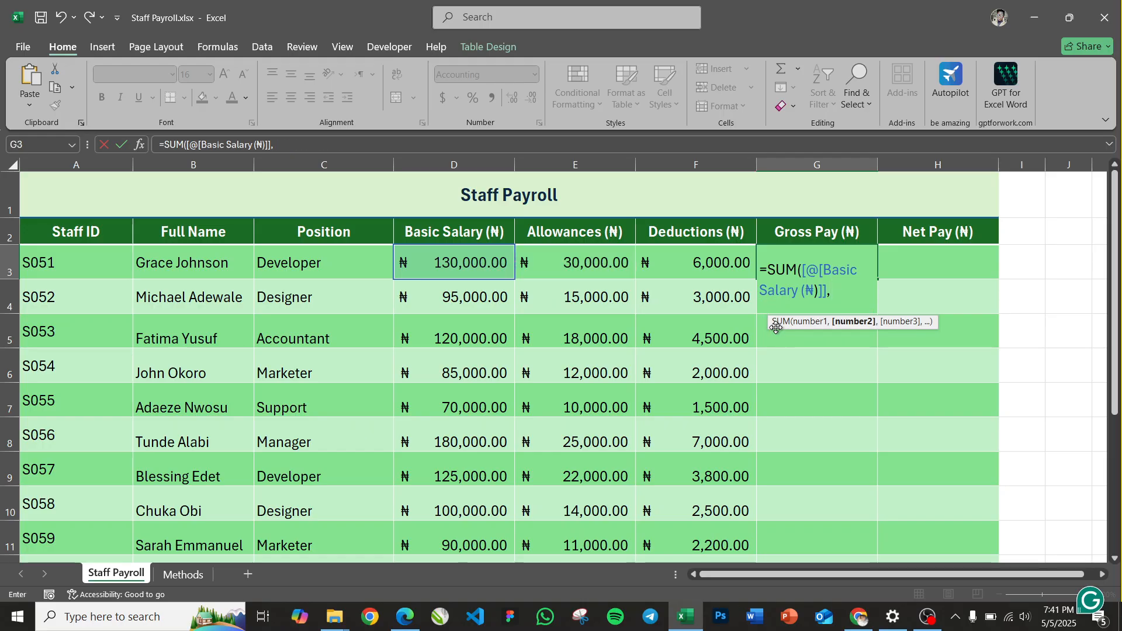
{"action": "left_click", "coordinate": [806, 289]}
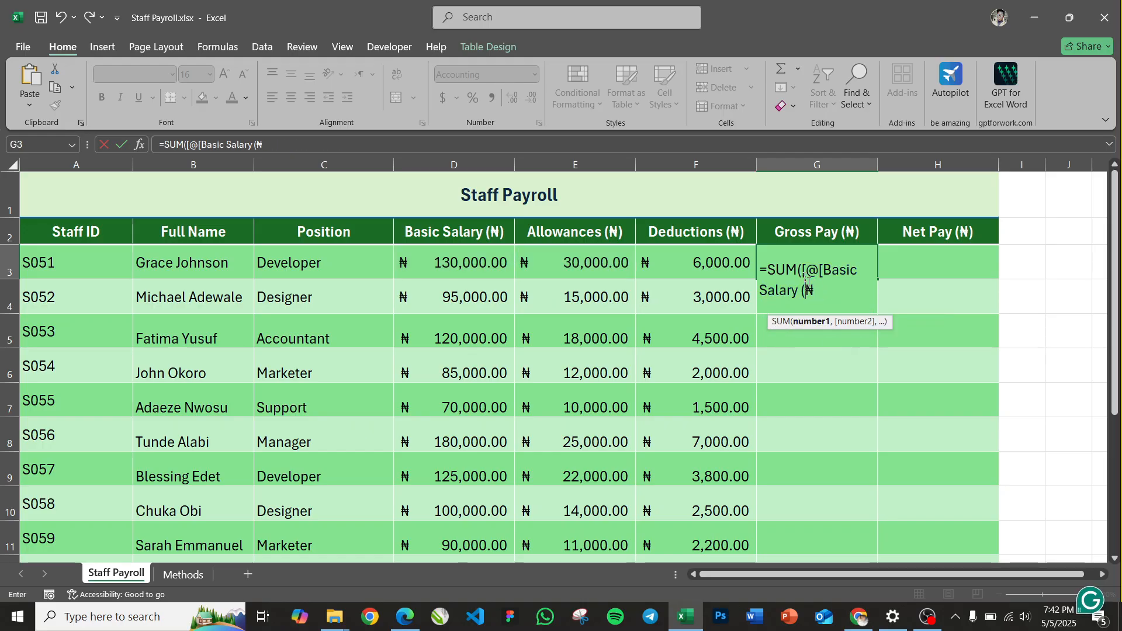
{"action": "key", "text": "BackSpace"}
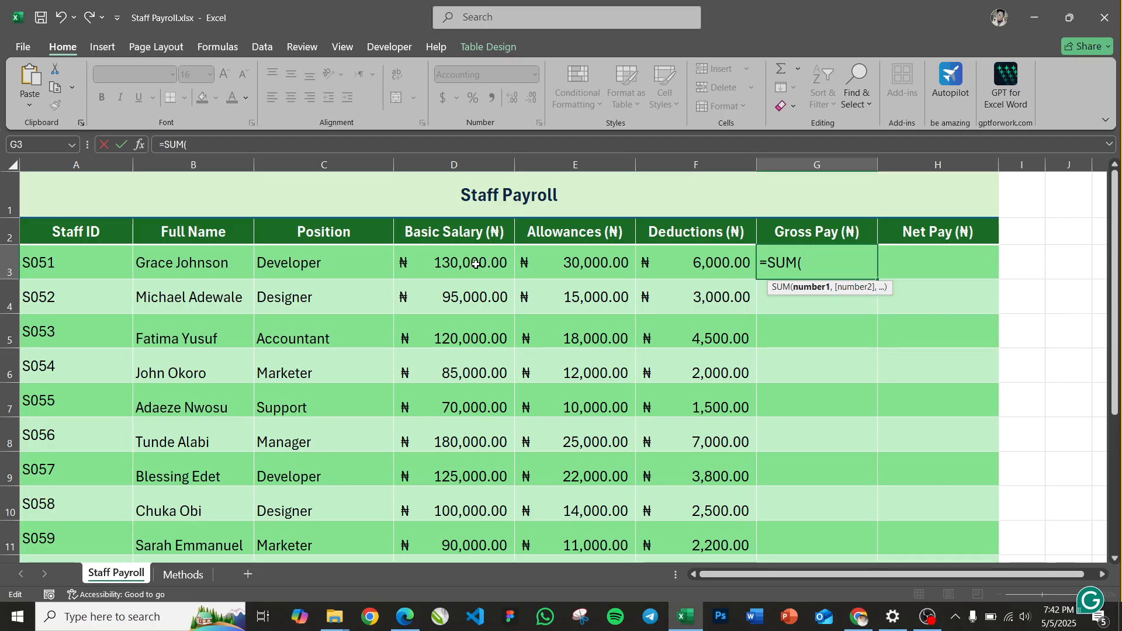
Complete the gross pay formula in cell G3 as =SUM(D3,E3).
{"action": "type", "text": "D3"}
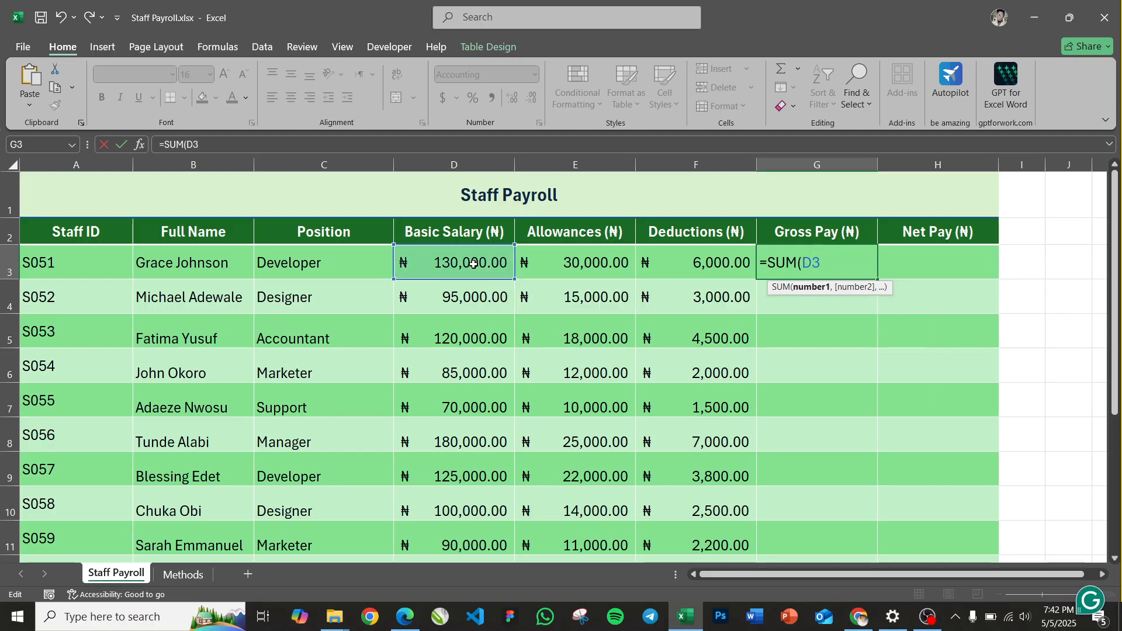
{"action": "type", "text": ","}
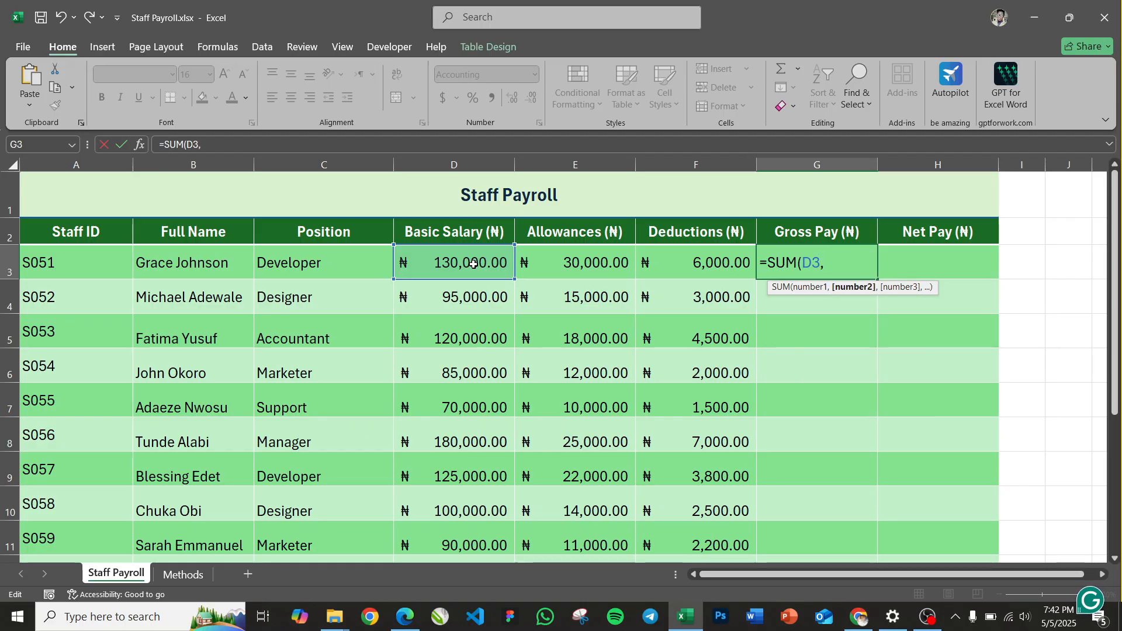
{"action": "type", "text": "E3"}
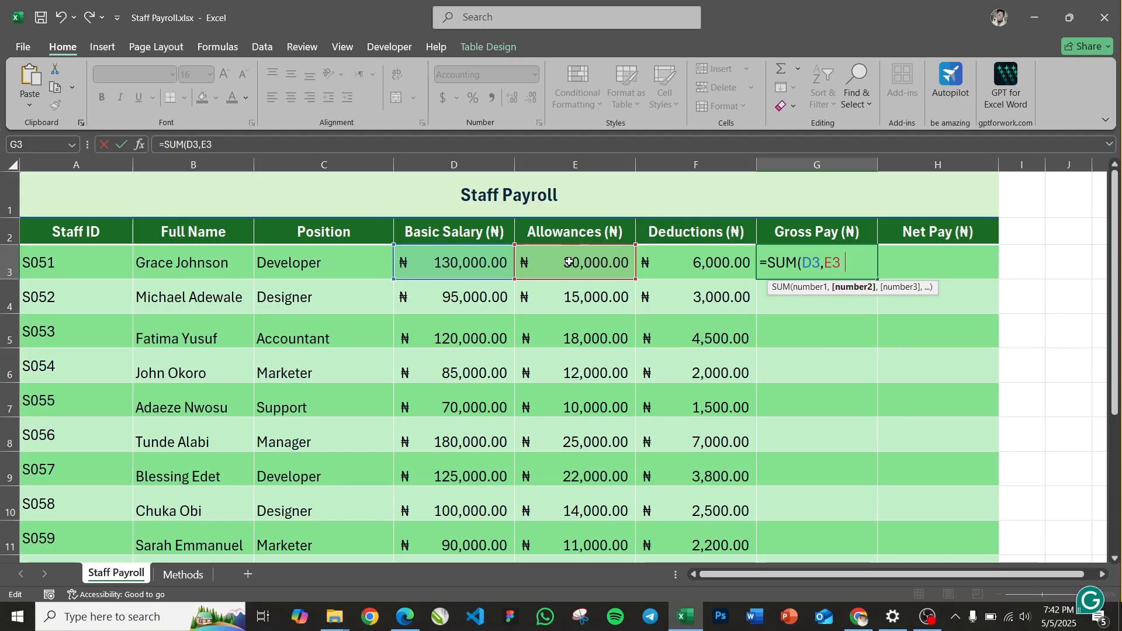
{"action": "type", "text": ")"}
{"action": "key", "text": "Return"}
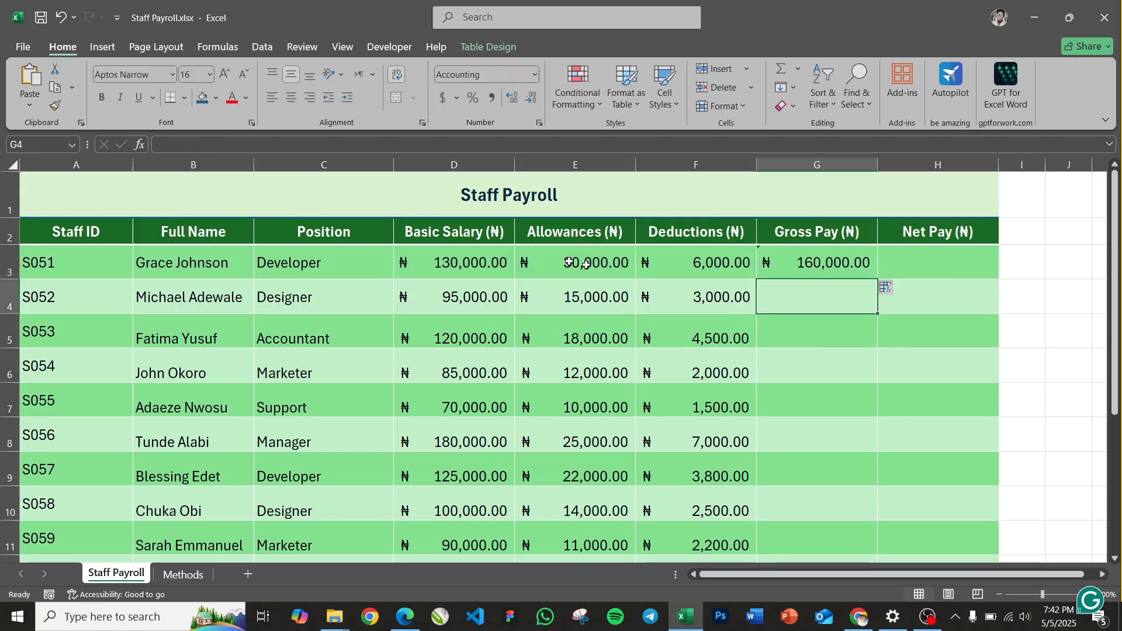
Examine the formula in cell G3 and the cells it references.
{"action": "left_click", "coordinate": [812, 263]}
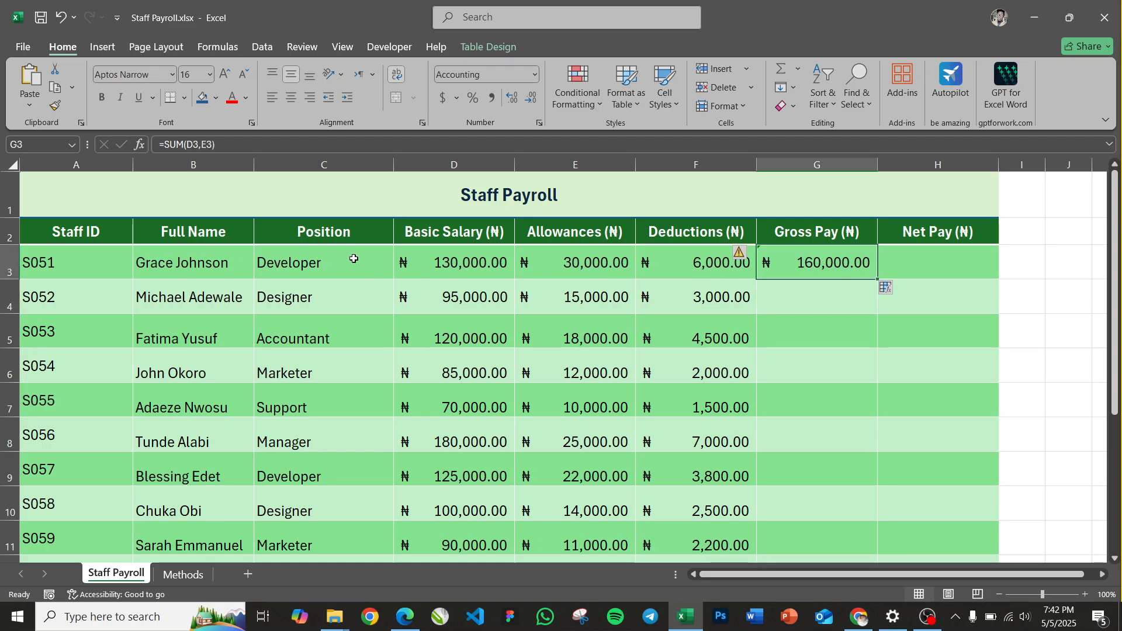
{"action": "double_click", "coordinate": [808, 257]}
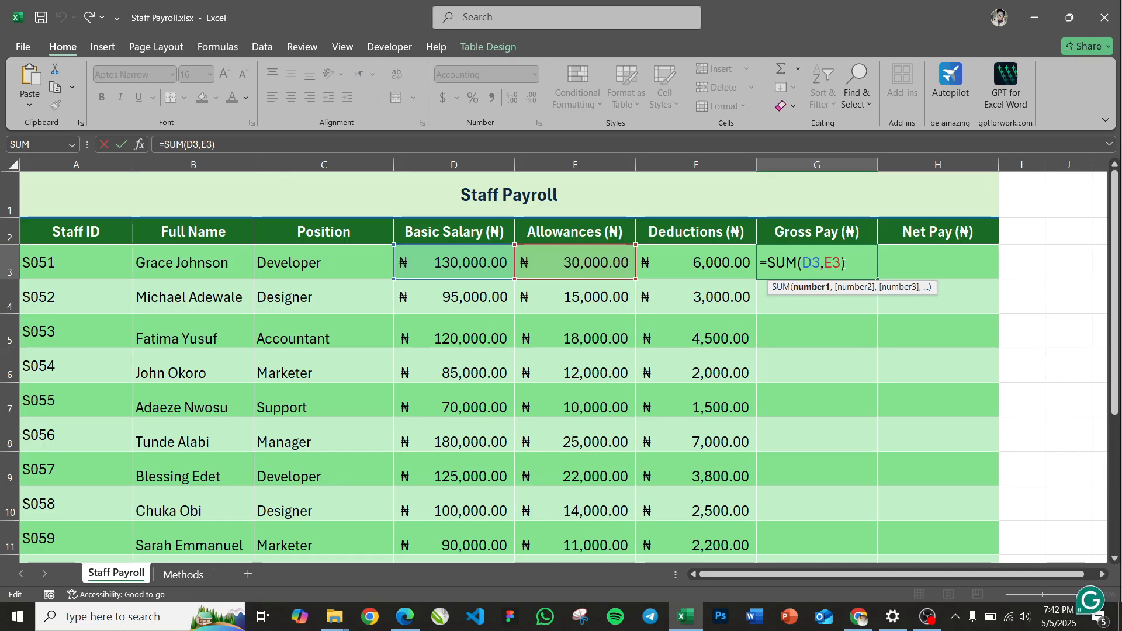
Search for SUM with Insert Function and insert that function into cell G4.
{"action": "left_click", "coordinate": [832, 286]}
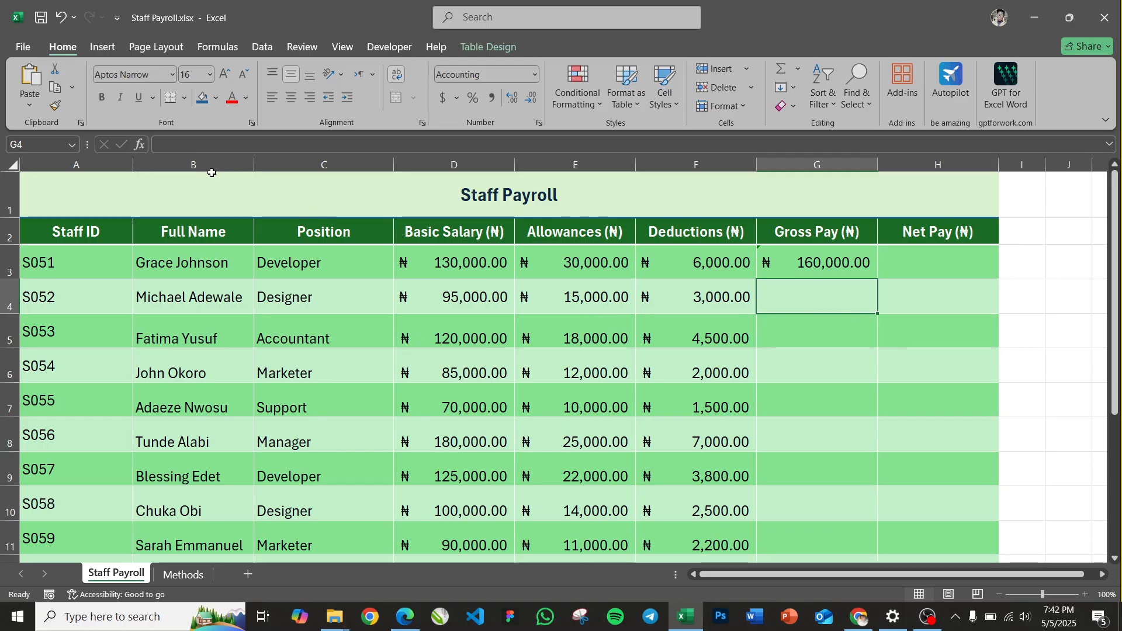
{"action": "left_click", "coordinate": [139, 145]}
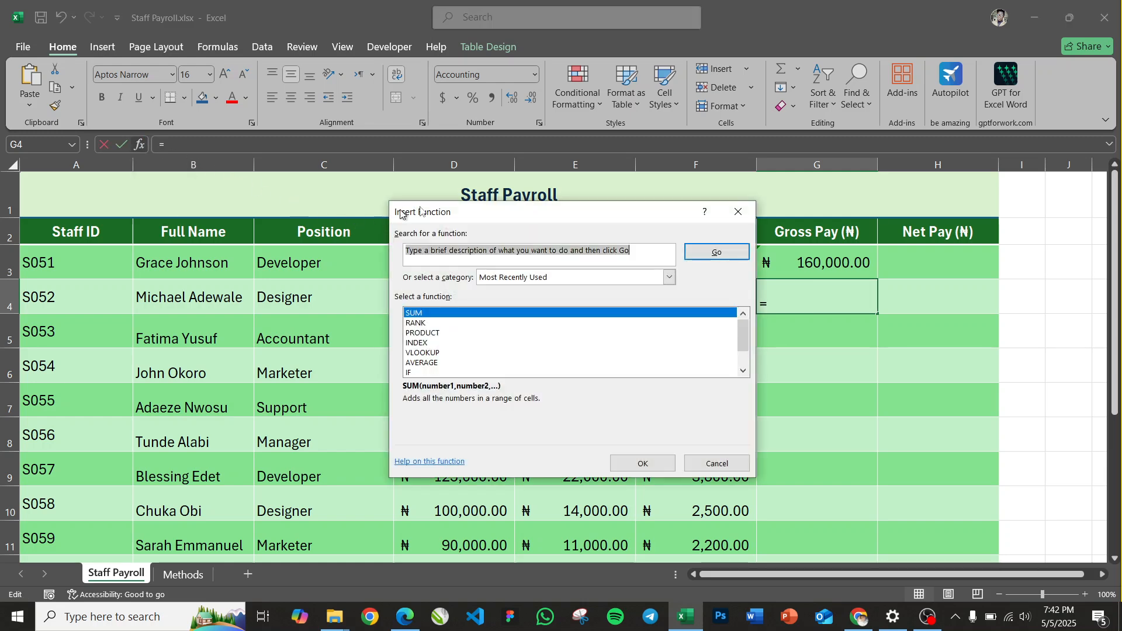
{"action": "left_click_drag", "start_coordinate": [483, 212], "coordinate": [433, 202]}
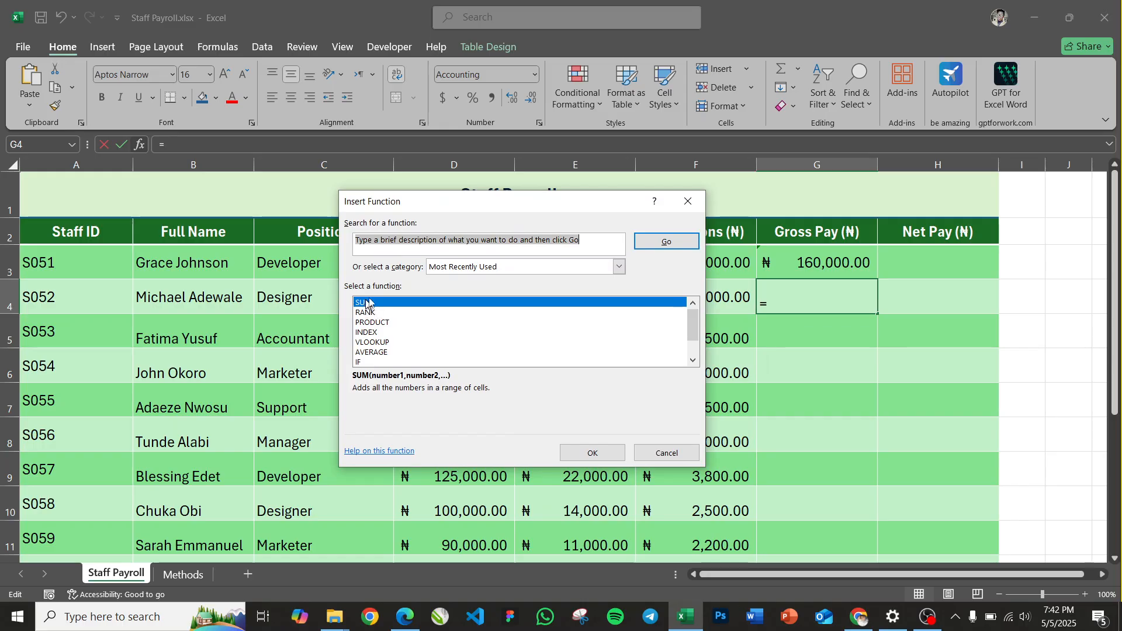
{"action": "left_click", "coordinate": [588, 241]}
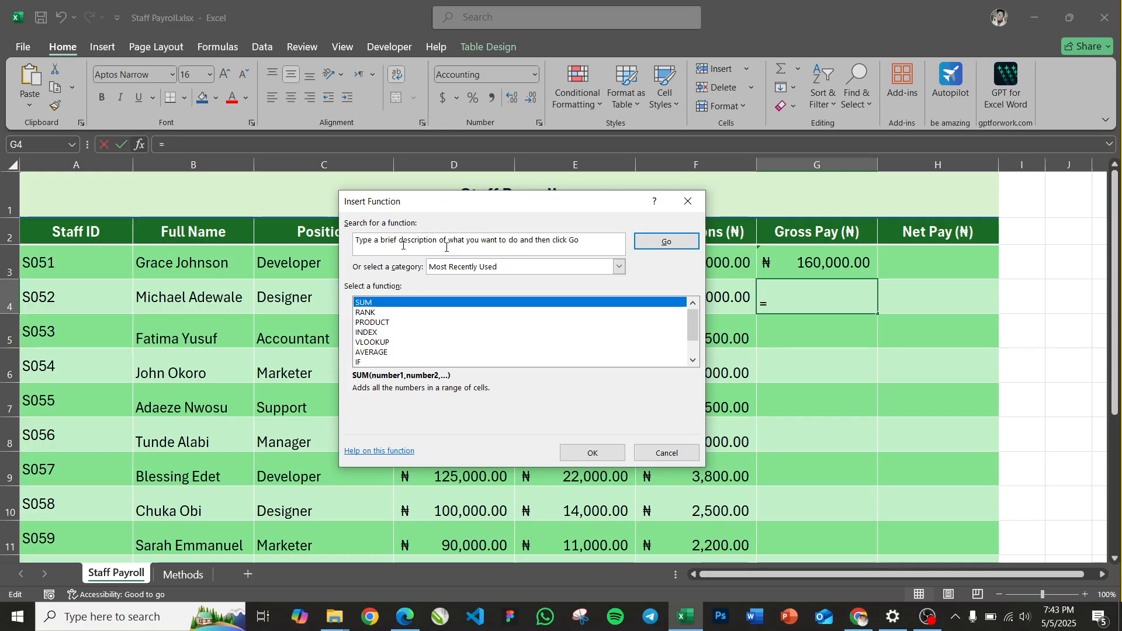
{"action": "left_click", "coordinate": [486, 248]}
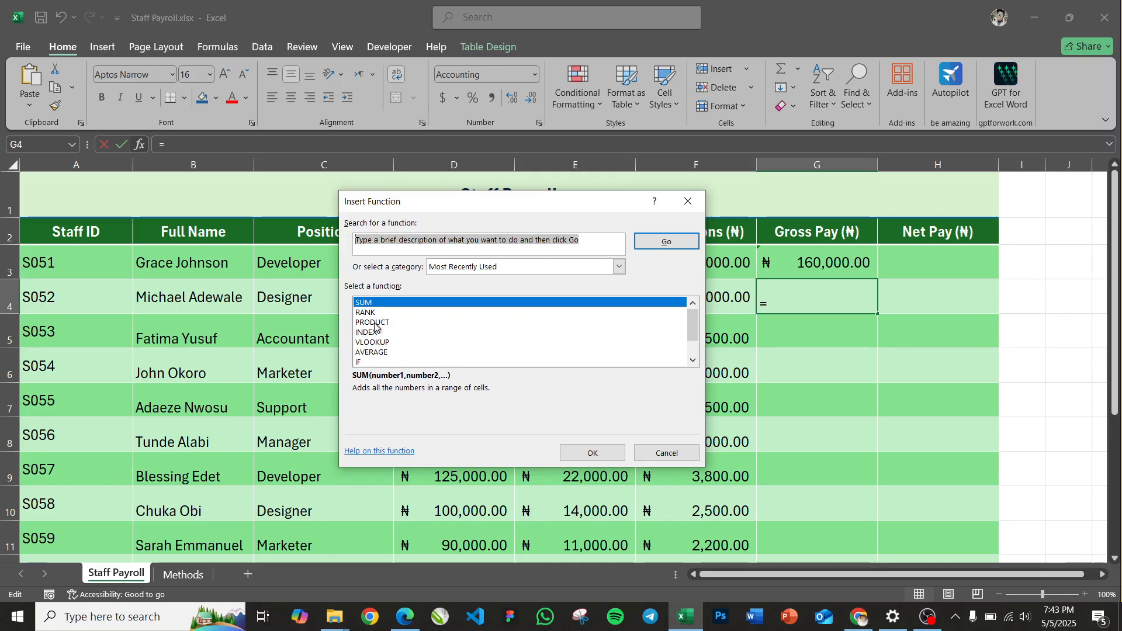
{"action": "type", "text": "SUM"}
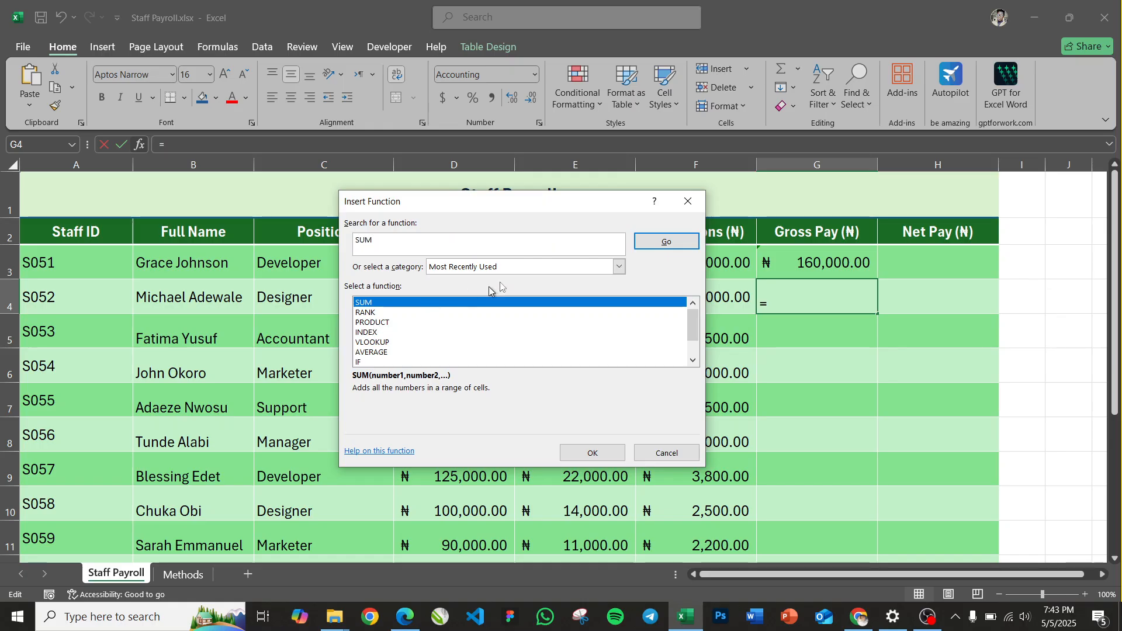
{"action": "left_click", "coordinate": [648, 242]}
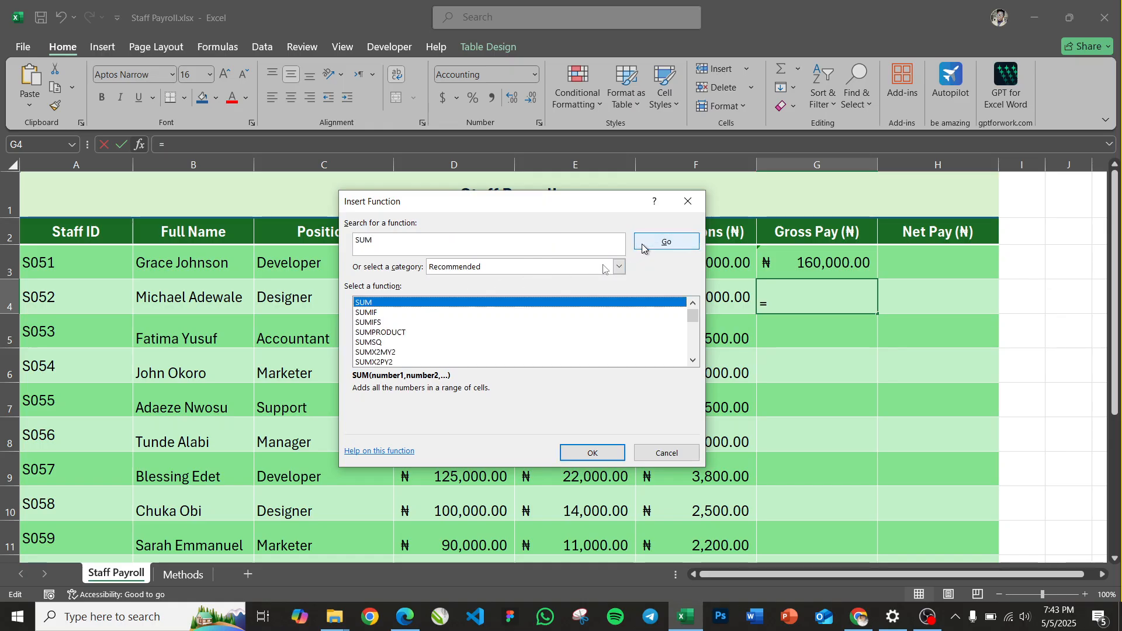
{"action": "double_click", "coordinate": [364, 303]}
Clear the prefilled Number1 argument of the SUM function and move the Function Arguments dialog below row 4.
{"action": "left_click_drag", "start_coordinate": [560, 214], "coordinate": [489, 205]}
{"action": "left_click", "coordinate": [357, 240]}
{"action": "left_click_drag", "start_coordinate": [355, 238], "coordinate": [269, 241]}
{"action": "key", "text": "BackSpace"}
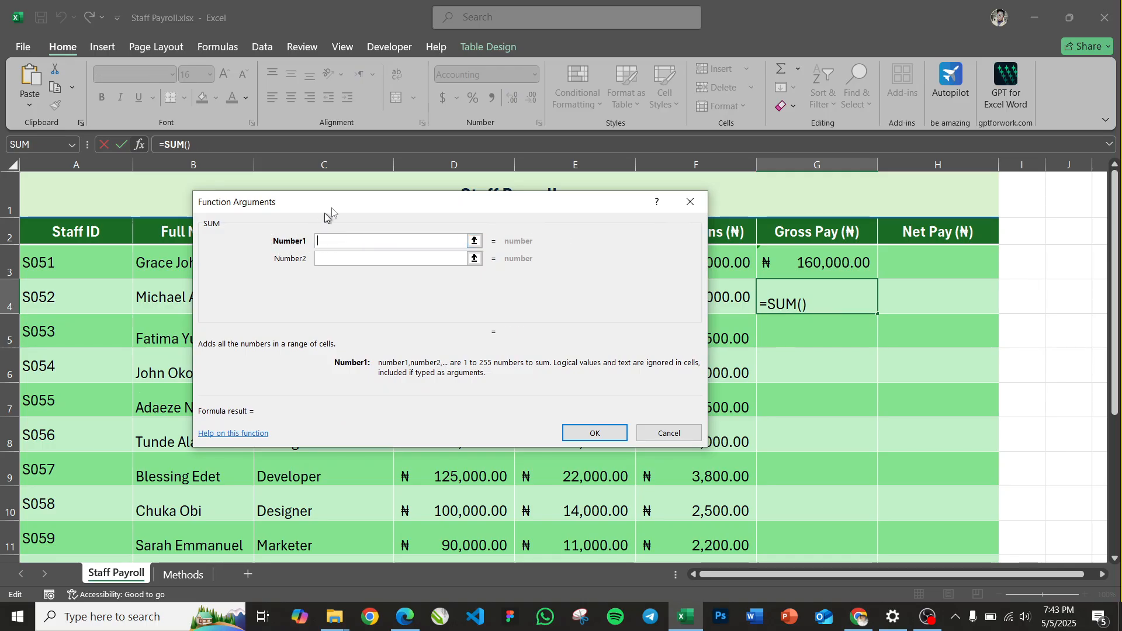
{"action": "left_click_drag", "start_coordinate": [342, 201], "coordinate": [520, 345]}
{"action": "left_click", "coordinate": [500, 381]}
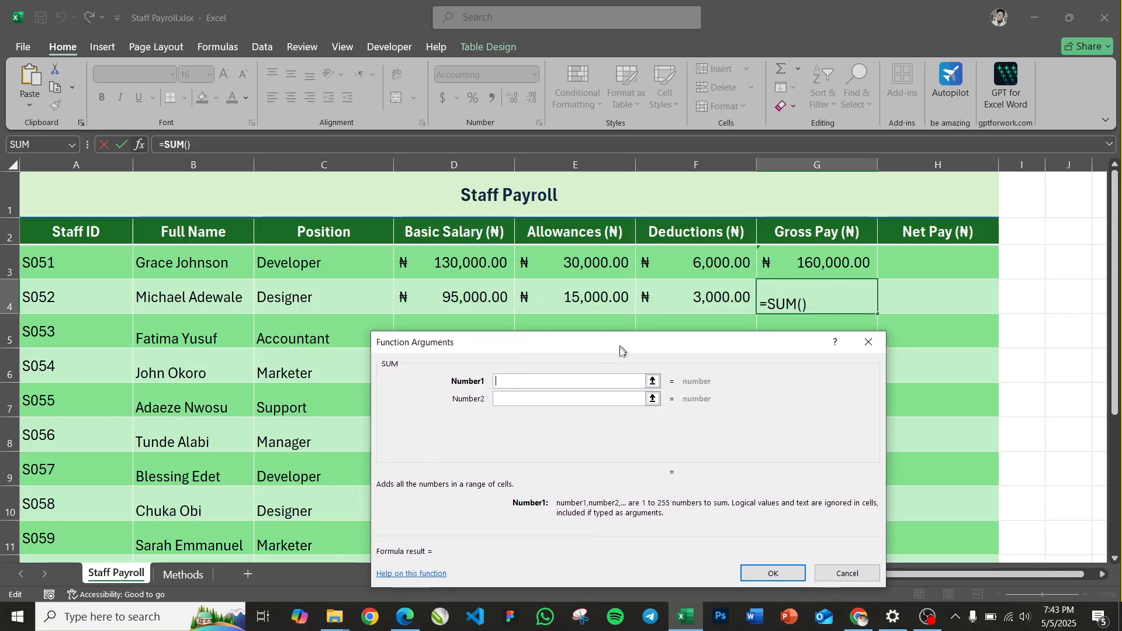
{"action": "left_click", "coordinate": [442, 260]}
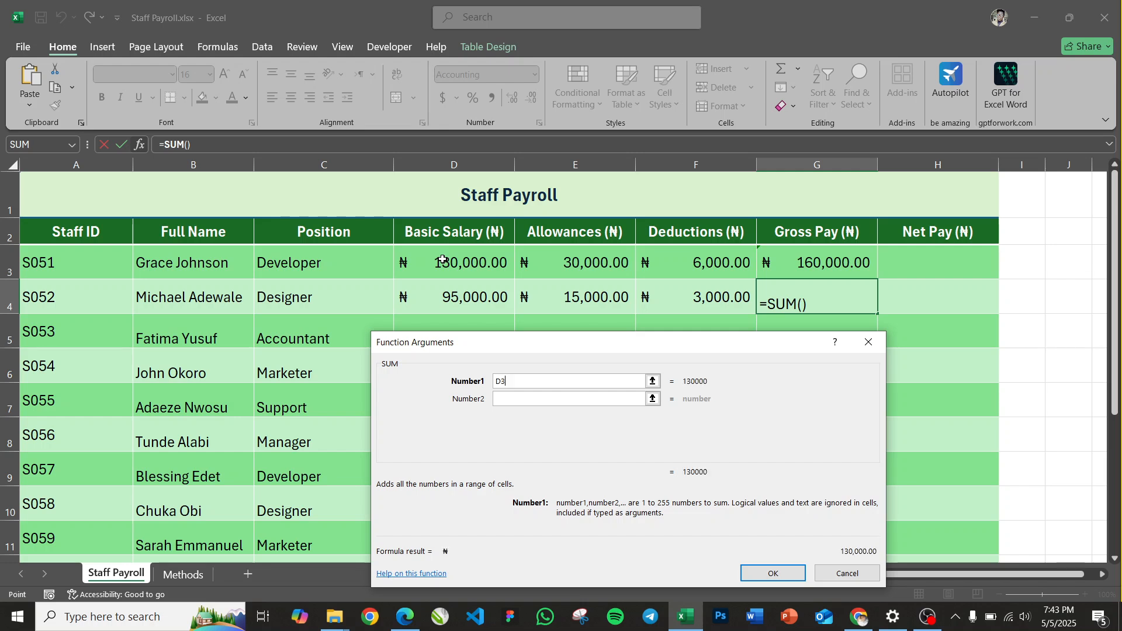
{"action": "type", "text": ","}
{"action": "left_click", "coordinate": [550, 259]}
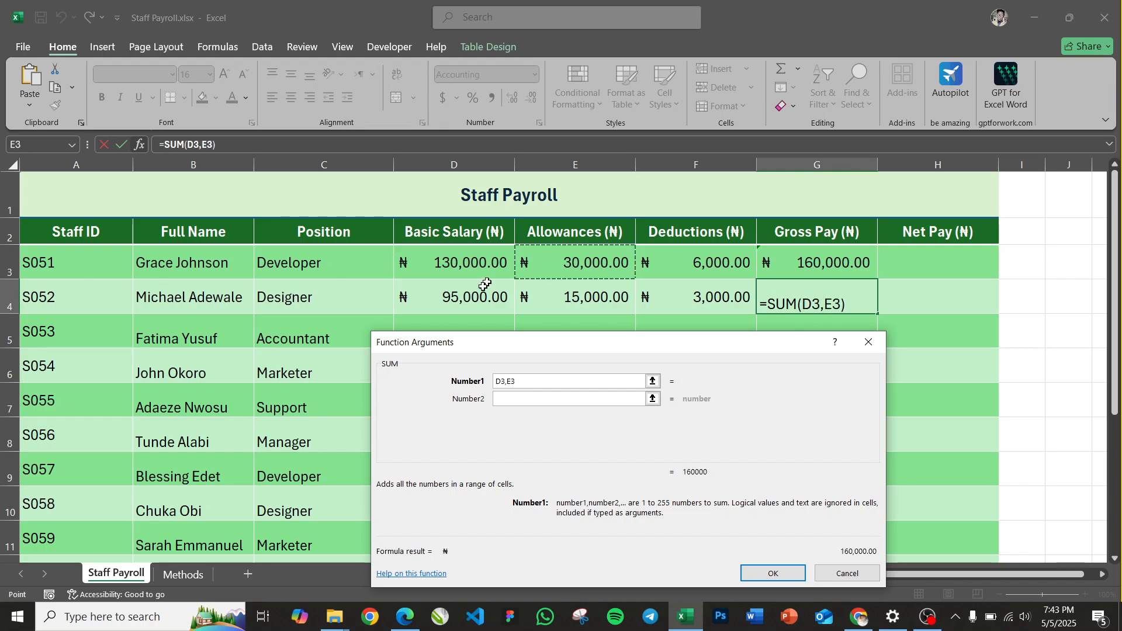
{"action": "key", "text": "BackSpace"}
{"action": "key", "text": "BackSpace"}
{"action": "key", "text": "BackSpace"}
{"action": "key", "text": "BackSpace"}
{"action": "key", "text": "BackSpace"}
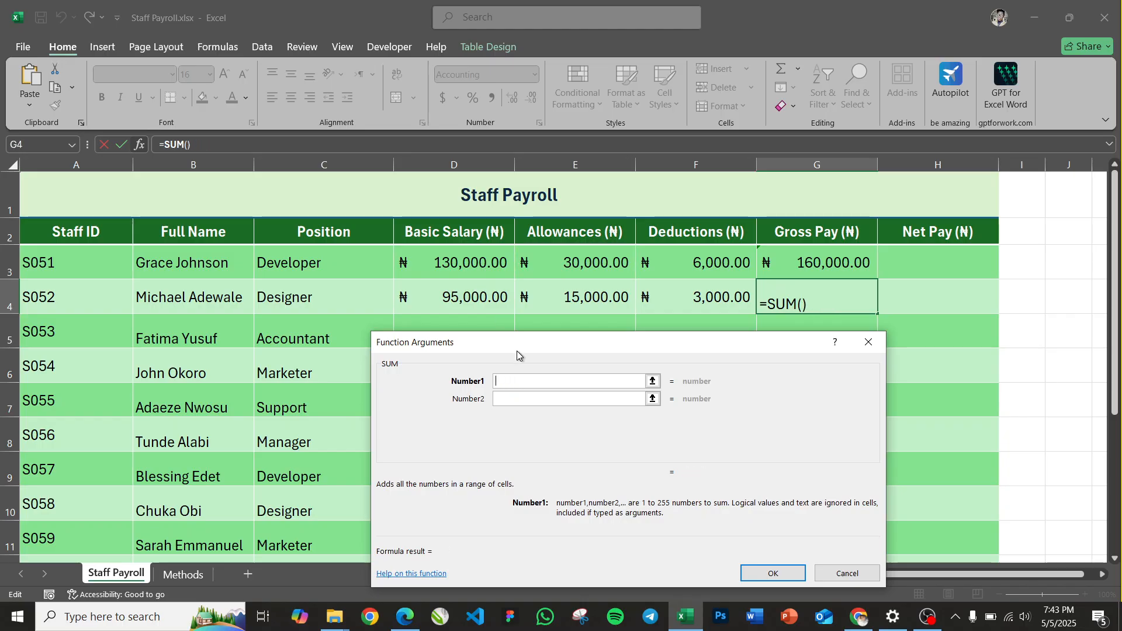
{"action": "left_click", "coordinate": [478, 293]}
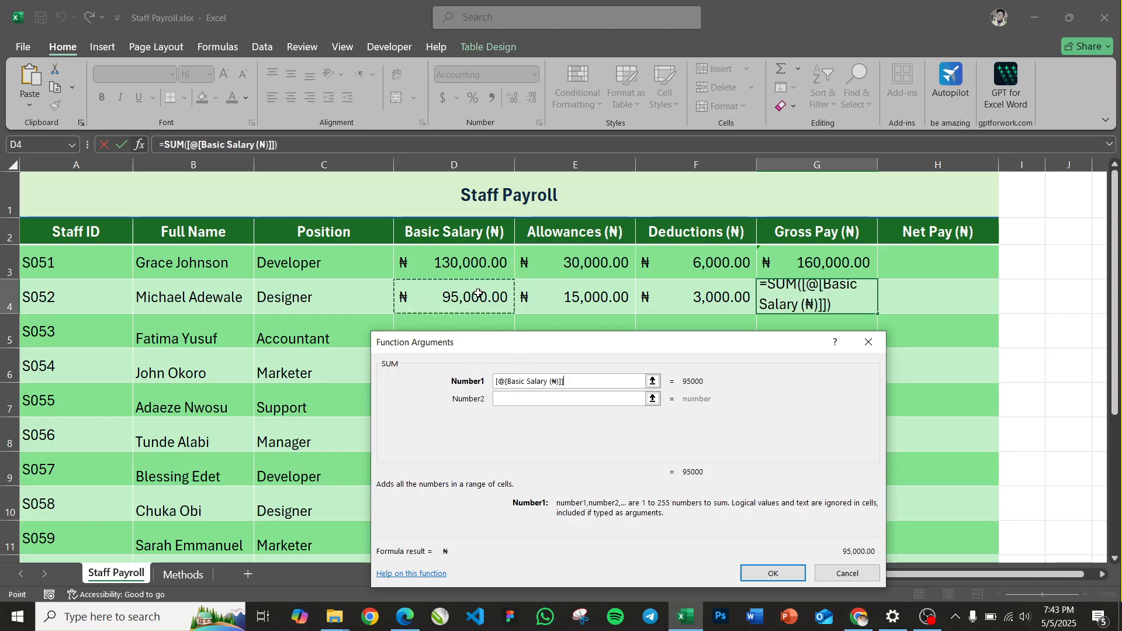
{"action": "type", "text": ","}
{"action": "left_click", "coordinate": [566, 294]}
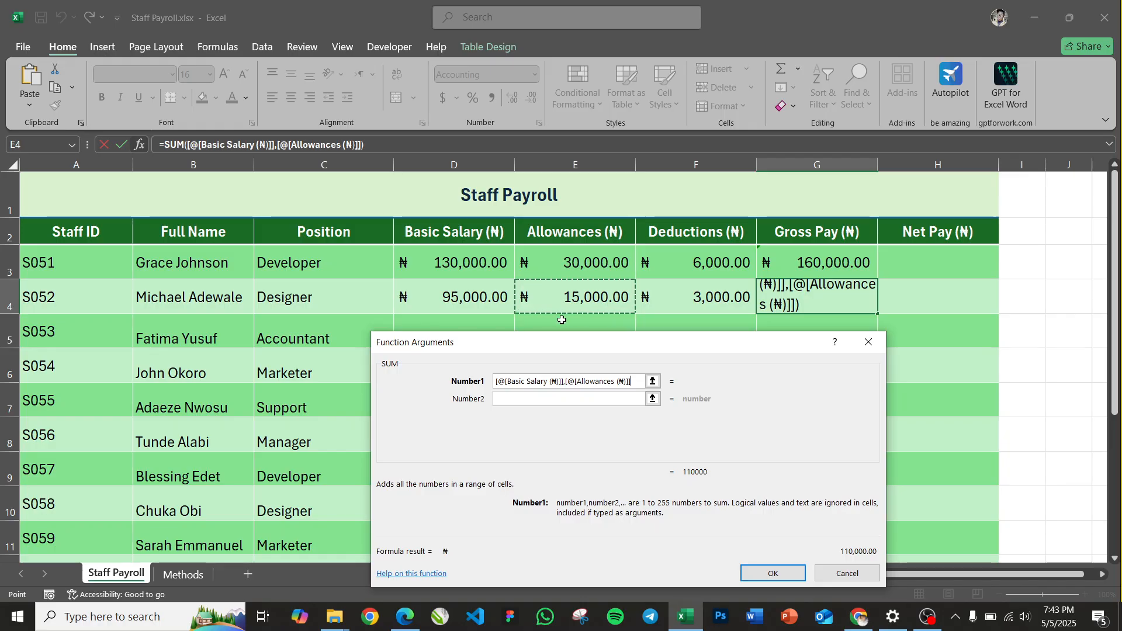
{"action": "key", "text": "BackSpace"}
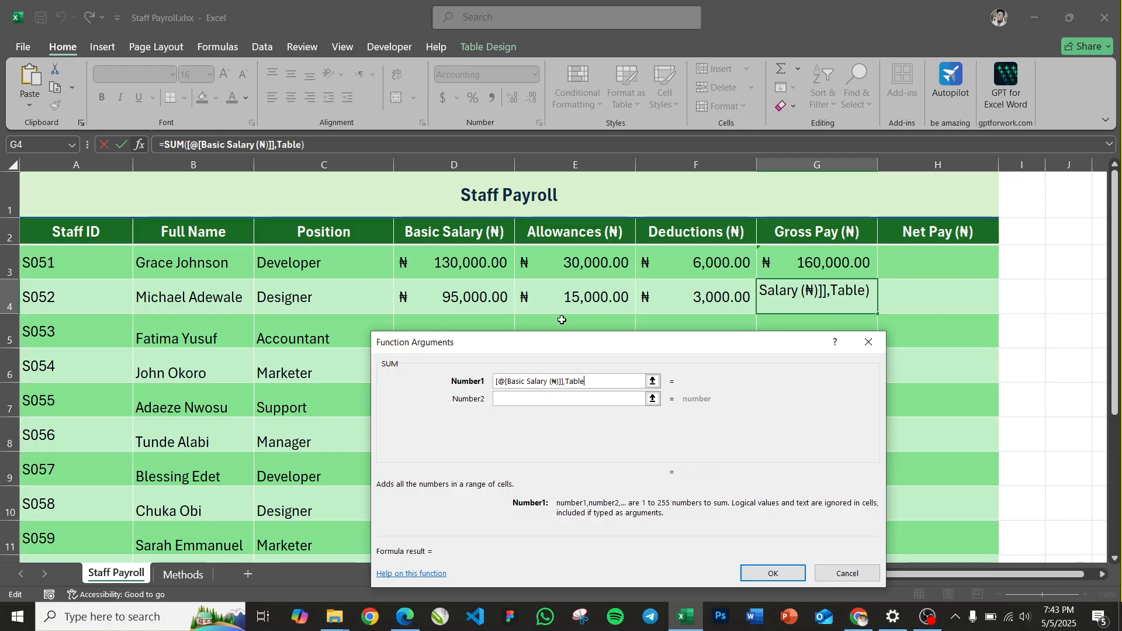
{"action": "left_click_drag", "start_coordinate": [587, 380], "coordinate": [488, 380]}
{"action": "key", "text": "BackSpace"}
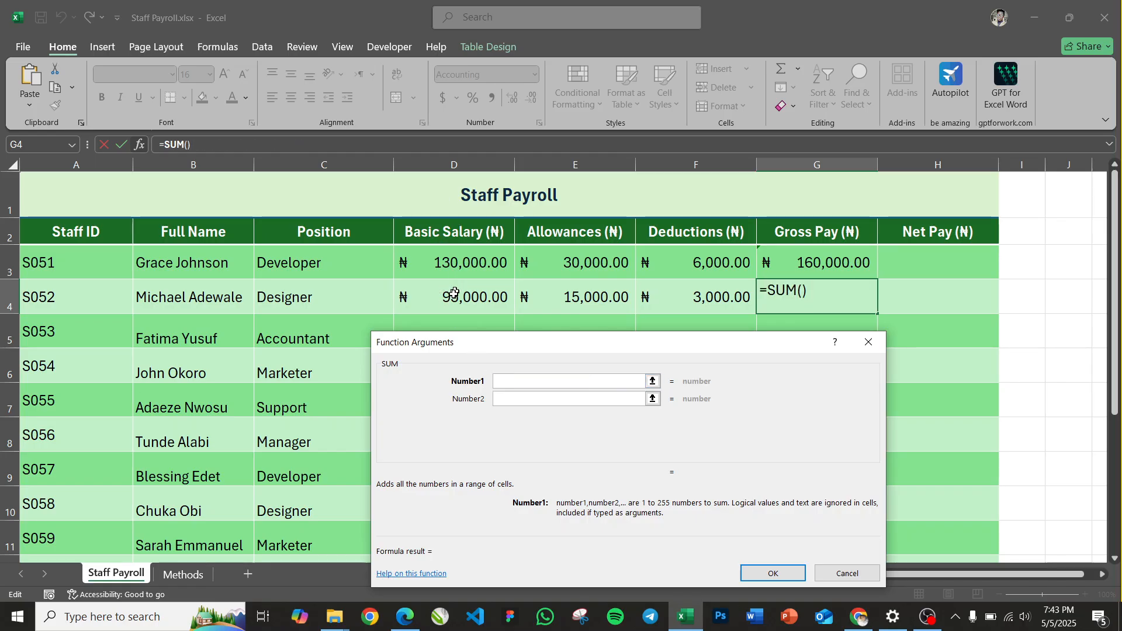
Try D4,E4 as the Number1 argument of the SUM function in G4, and clear the entry.
{"action": "type", "text": "D4"}
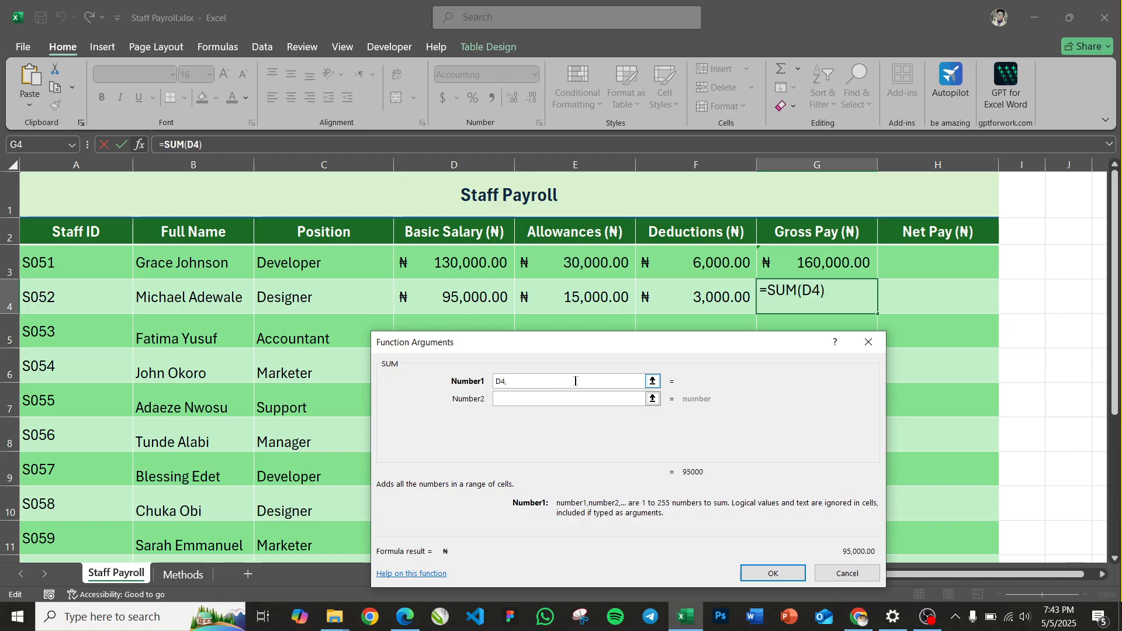
{"action": "type", "text": ",E"}
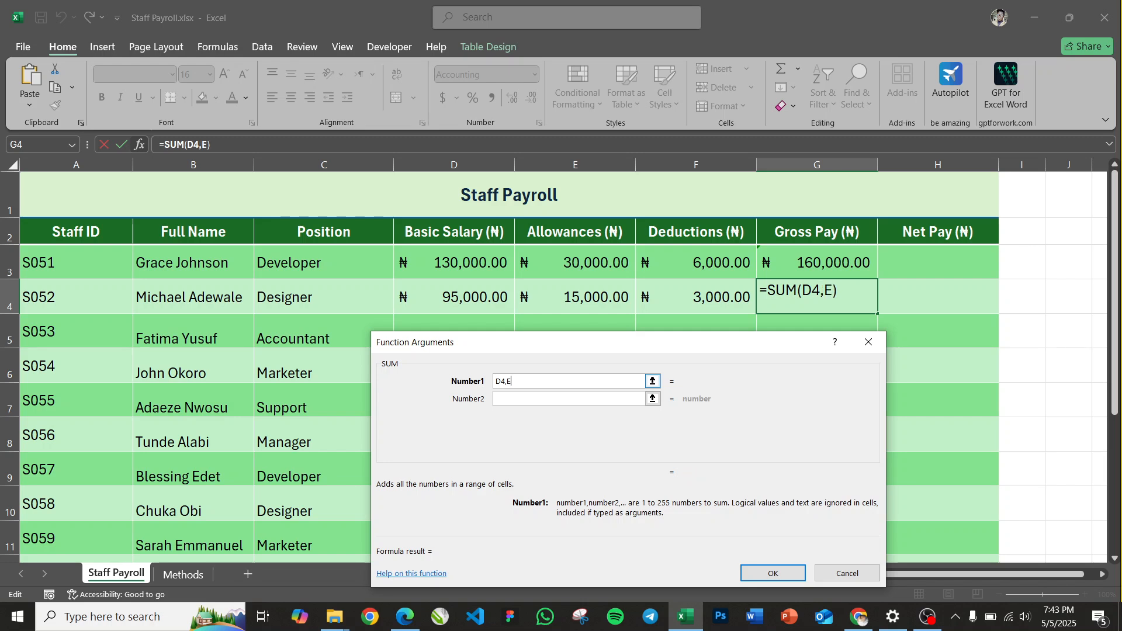
{"action": "type", "text": "4"}
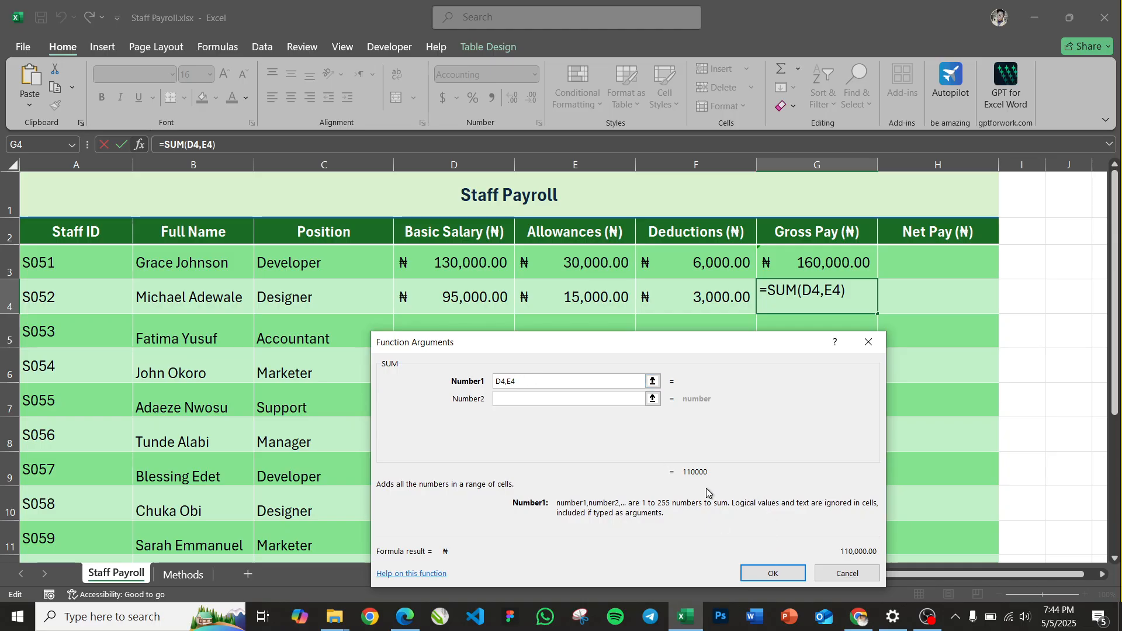
{"action": "double_click", "coordinate": [496, 386]}
{"action": "key", "text": "BackSpace"}
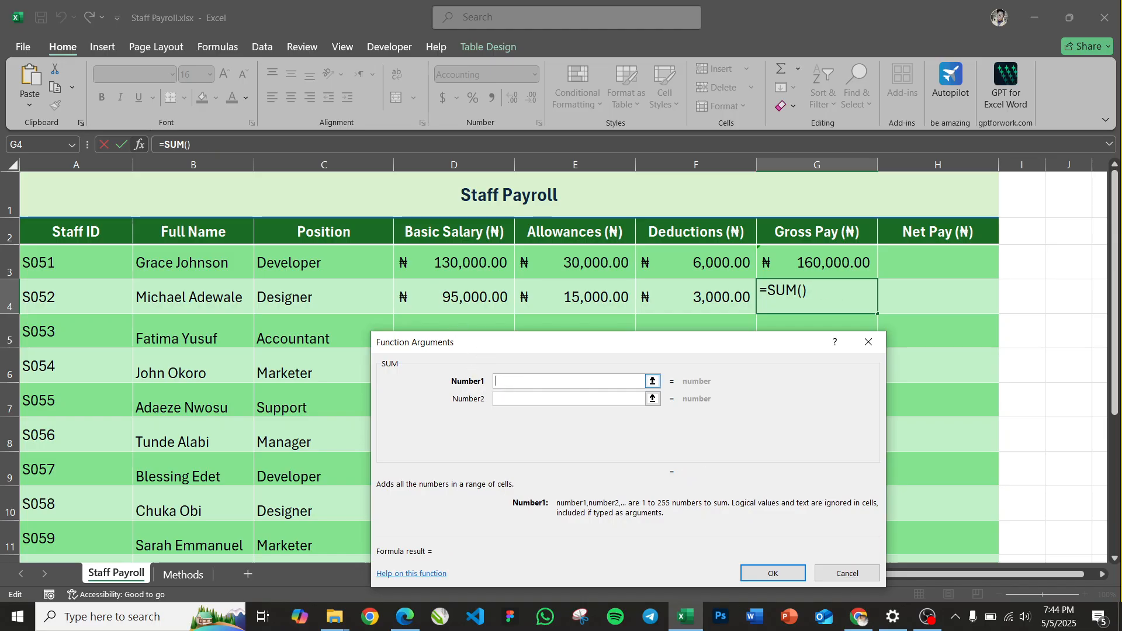
Complete the SUM function in G4 with row 4's Basic Salary + Allowances as Number1, and compare its formula with the one in G3.
{"action": "left_click", "coordinate": [425, 302]}
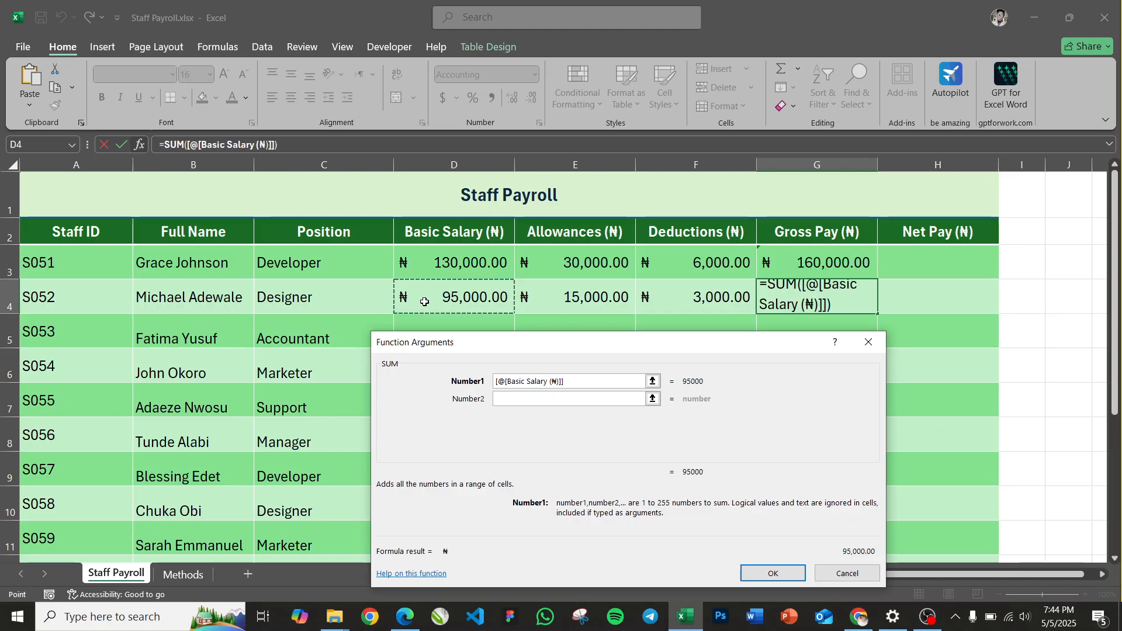
{"action": "type", "text": "+"}
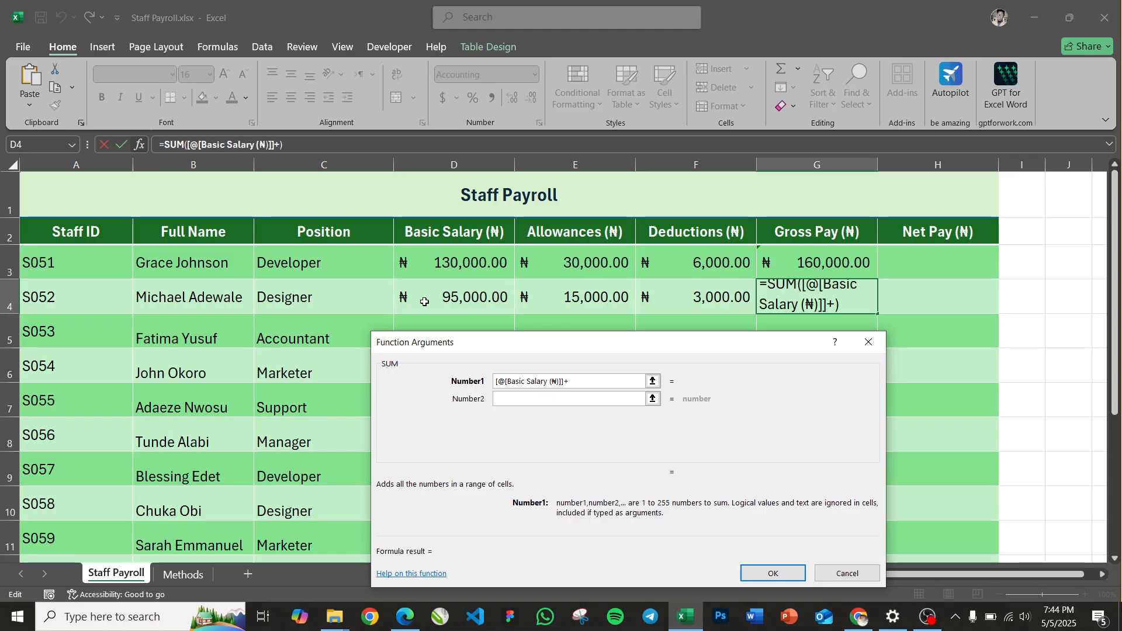
{"action": "left_click", "coordinate": [568, 301]}
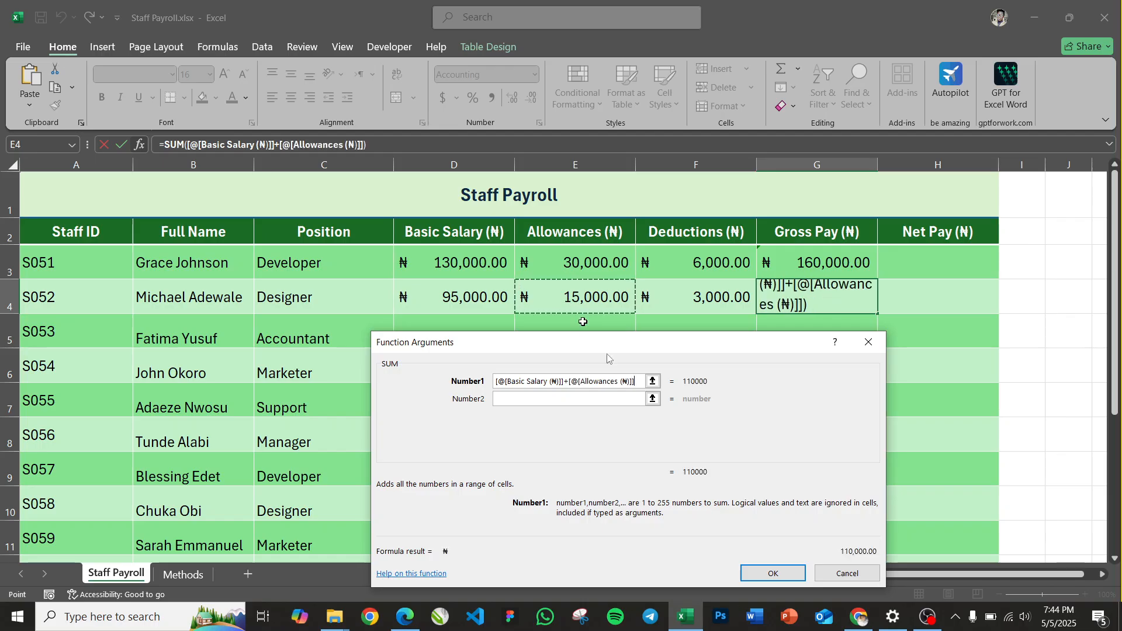
{"action": "left_click", "coordinate": [770, 571]}
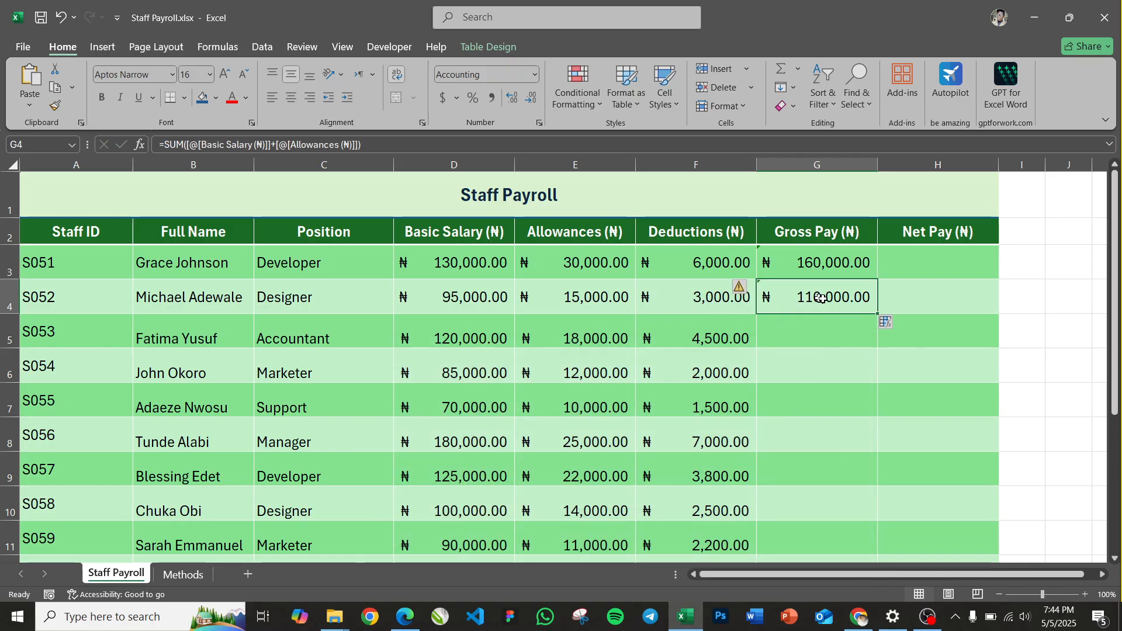
{"action": "left_click", "coordinate": [813, 258]}
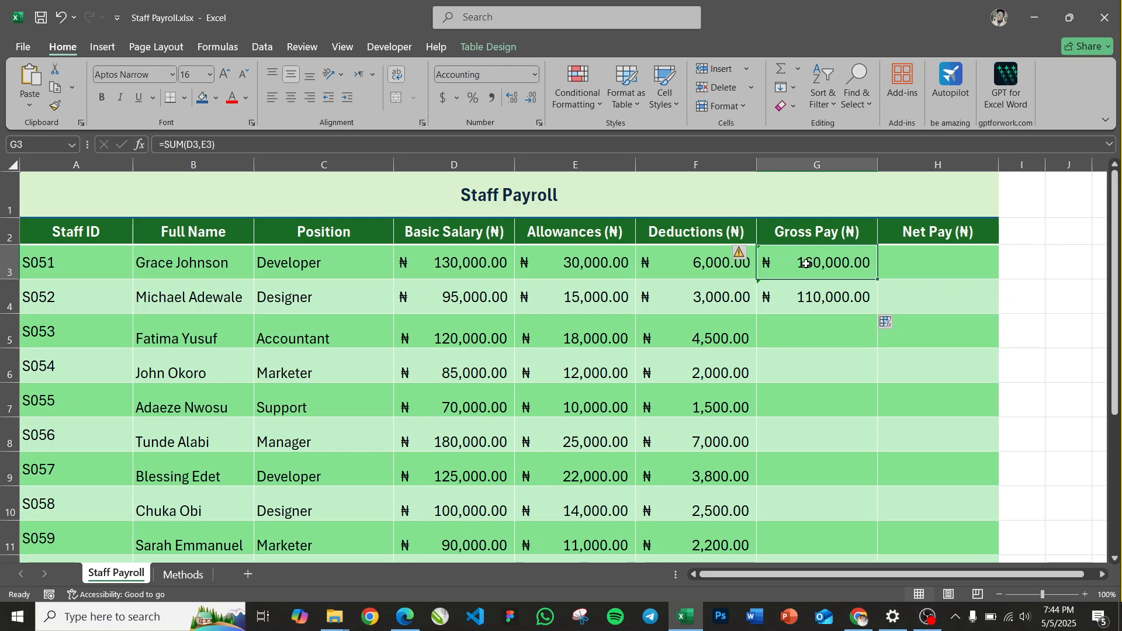
{"action": "left_click", "coordinate": [827, 295]}
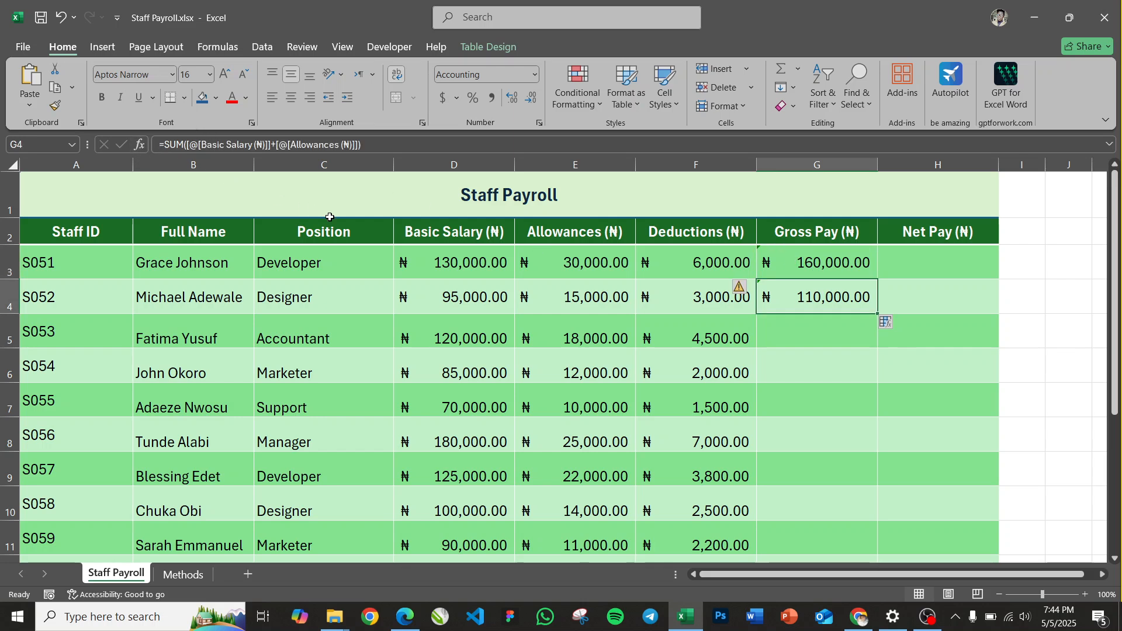
Insert AutoSum into G5 and replace its suggested range with row 5's Basic Salary + Allowances.
{"action": "left_click", "coordinate": [801, 326]}
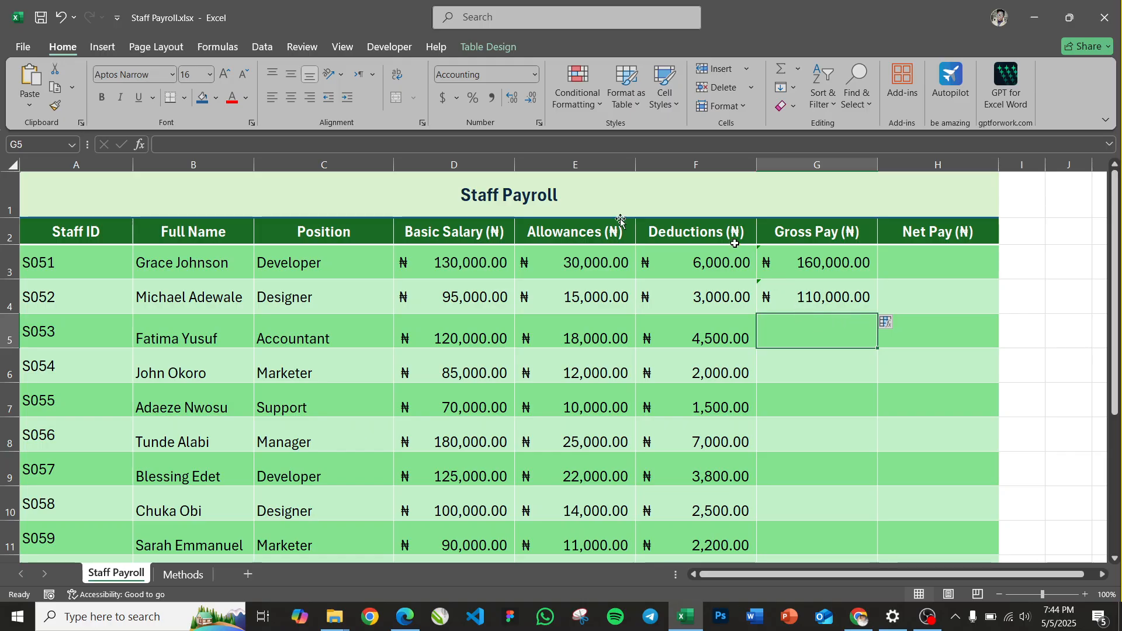
{"action": "left_click", "coordinate": [222, 50]}
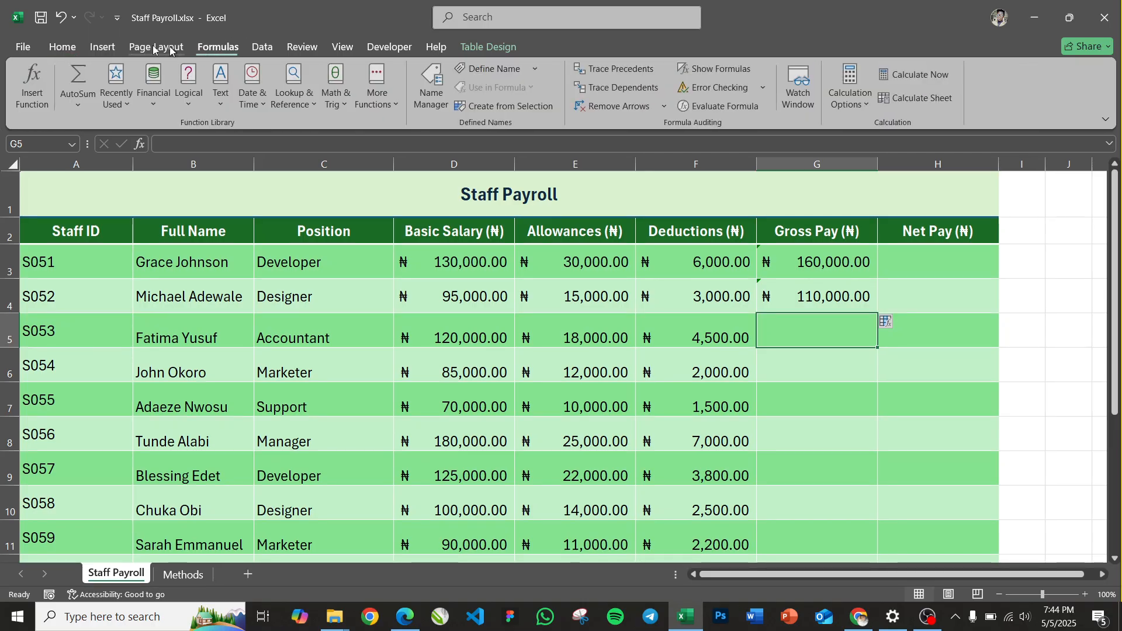
{"action": "left_click", "coordinate": [57, 49]}
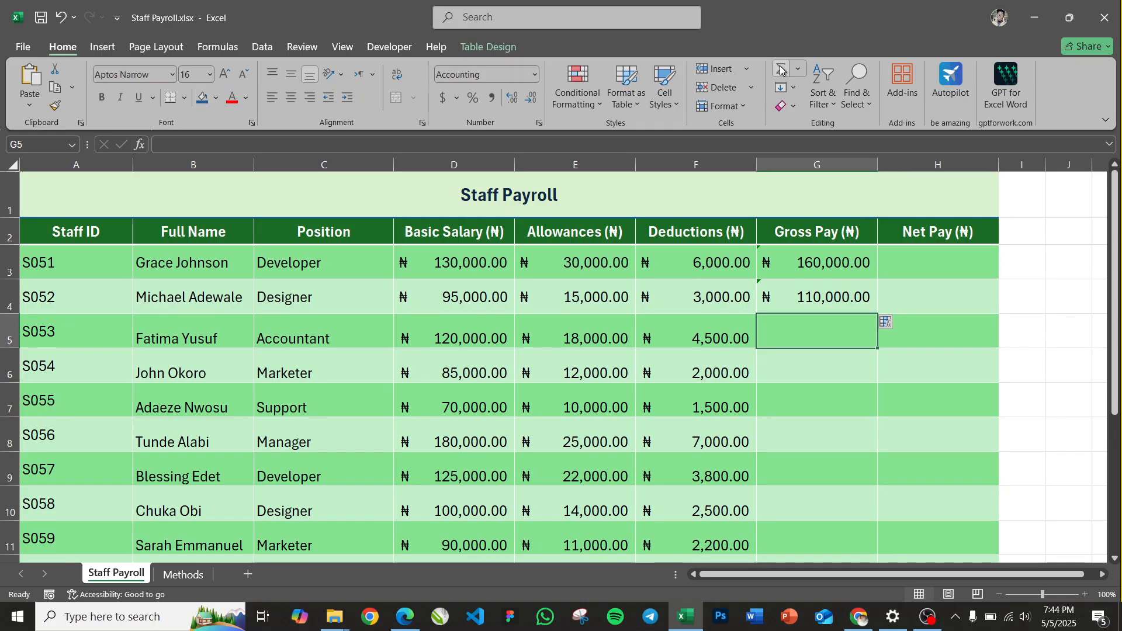
{"action": "left_click", "coordinate": [212, 48]}
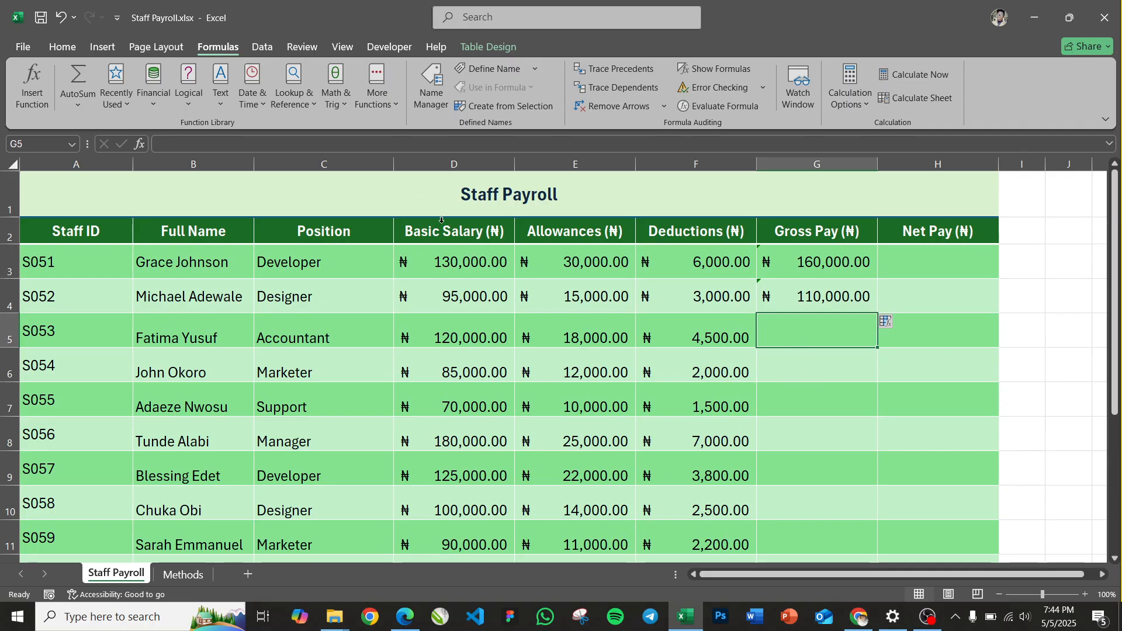
{"action": "left_click", "coordinate": [71, 79]}
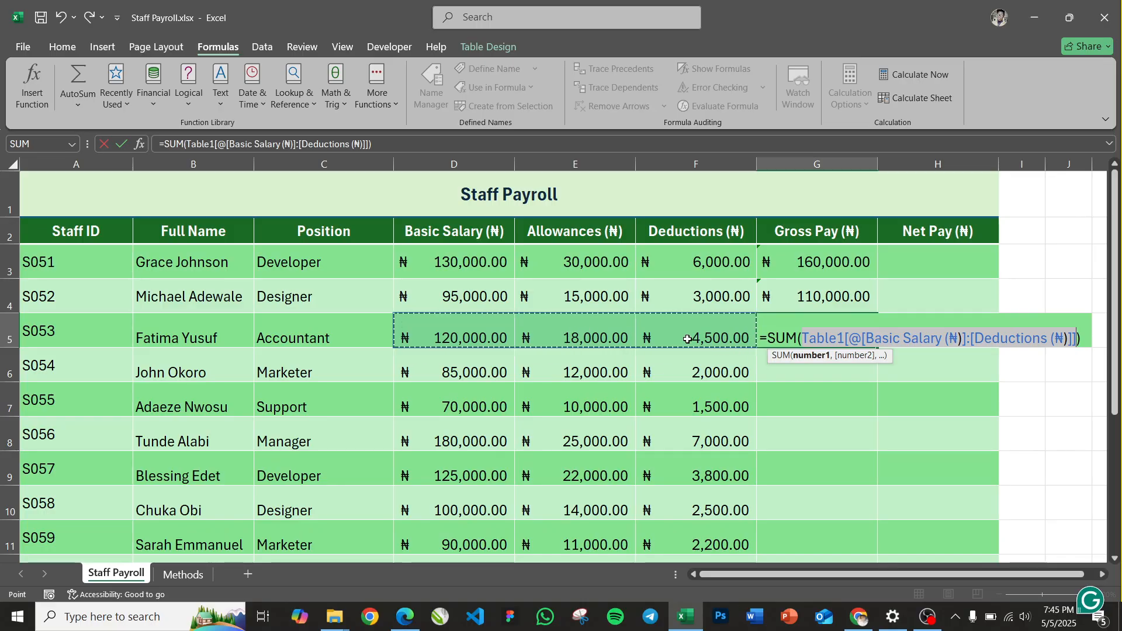
{"action": "key", "text": "BackSpace"}
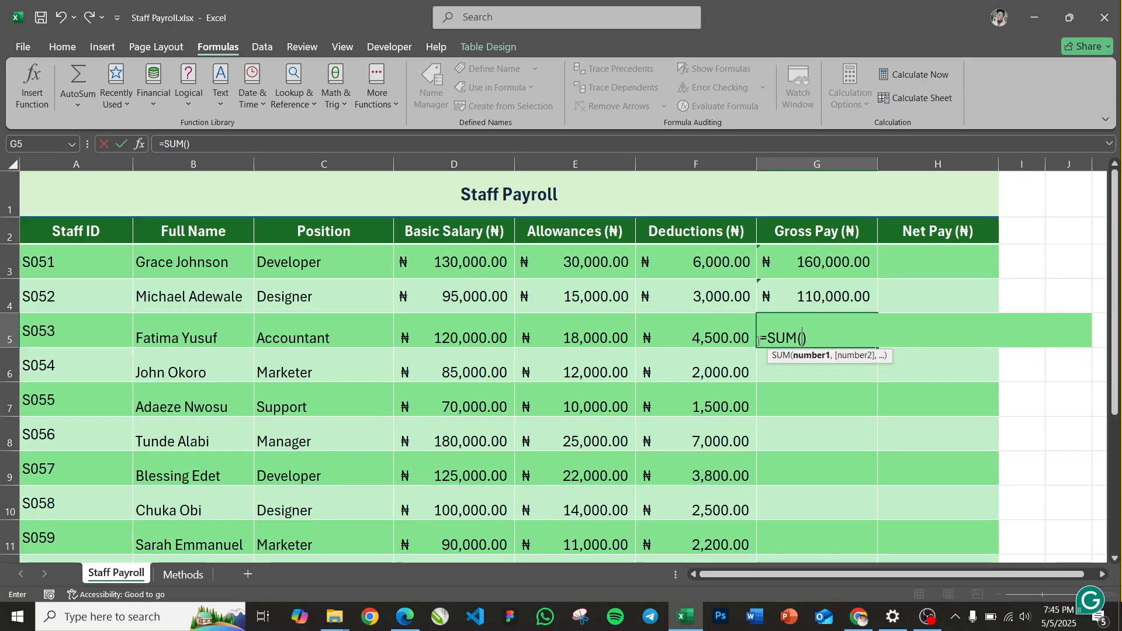
{"action": "left_click", "coordinate": [451, 338]}
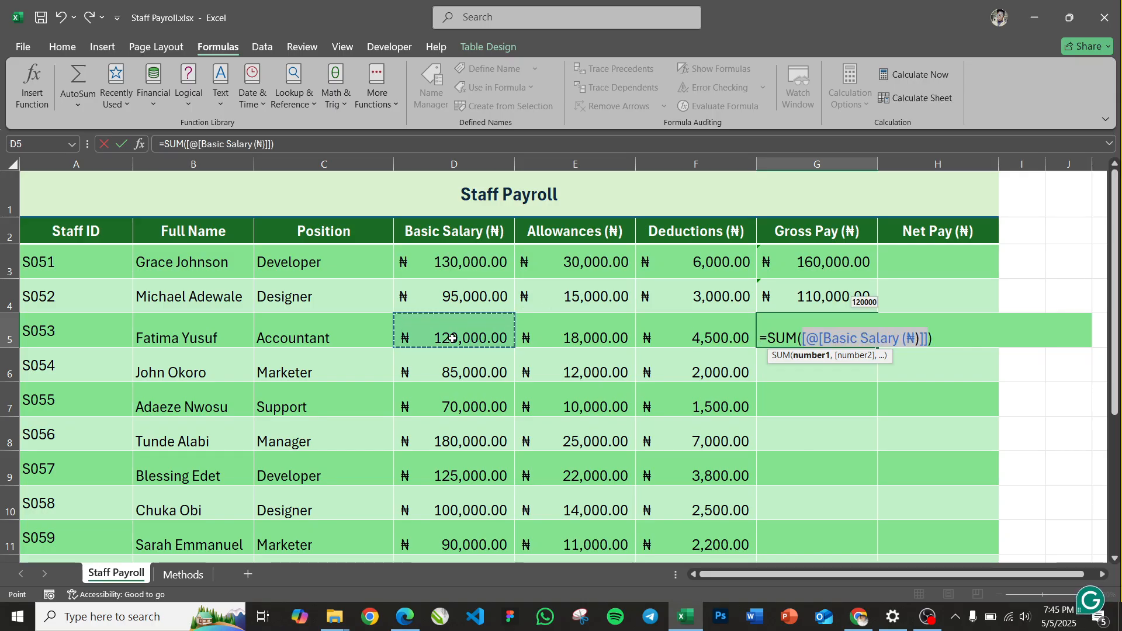
{"action": "type", "text": "+"}
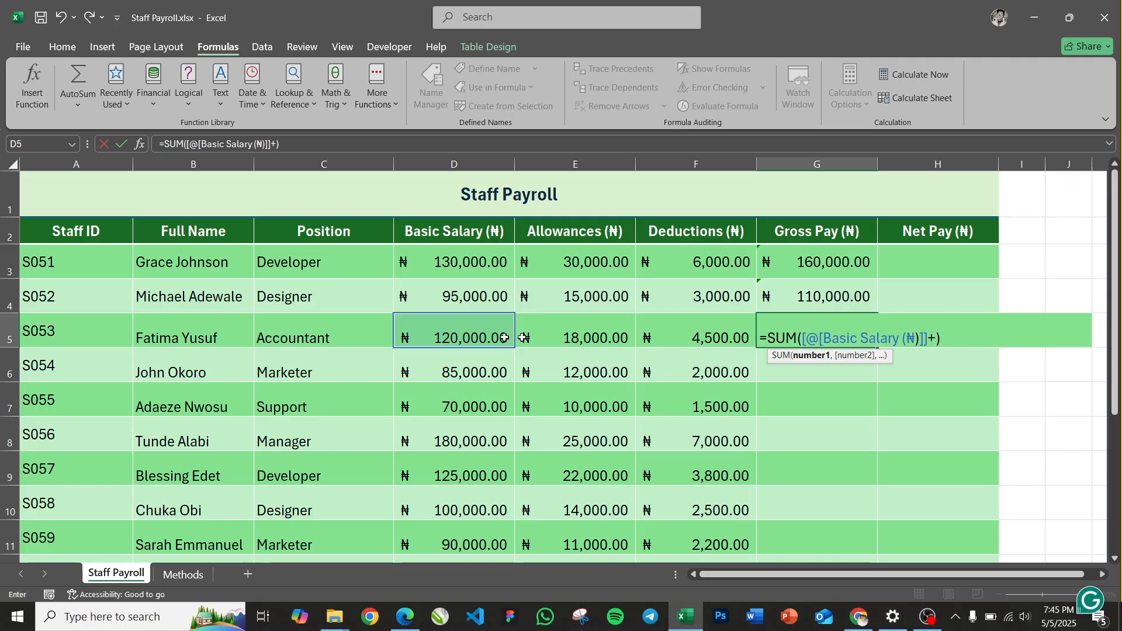
{"action": "left_click", "coordinate": [577, 337]}
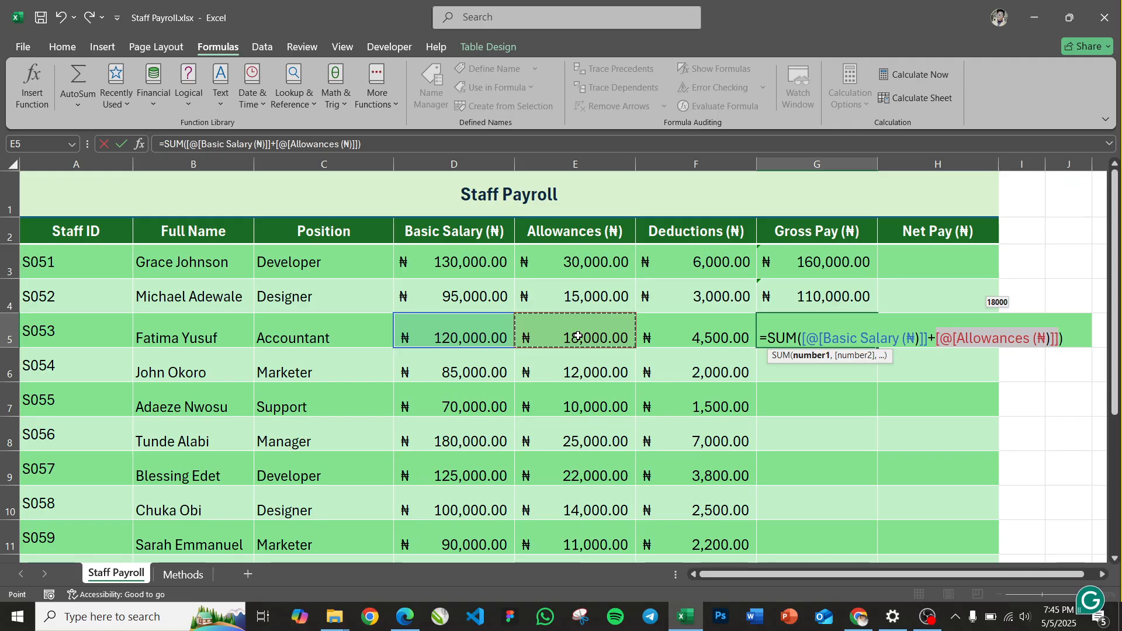
{"action": "key", "text": "Return"}
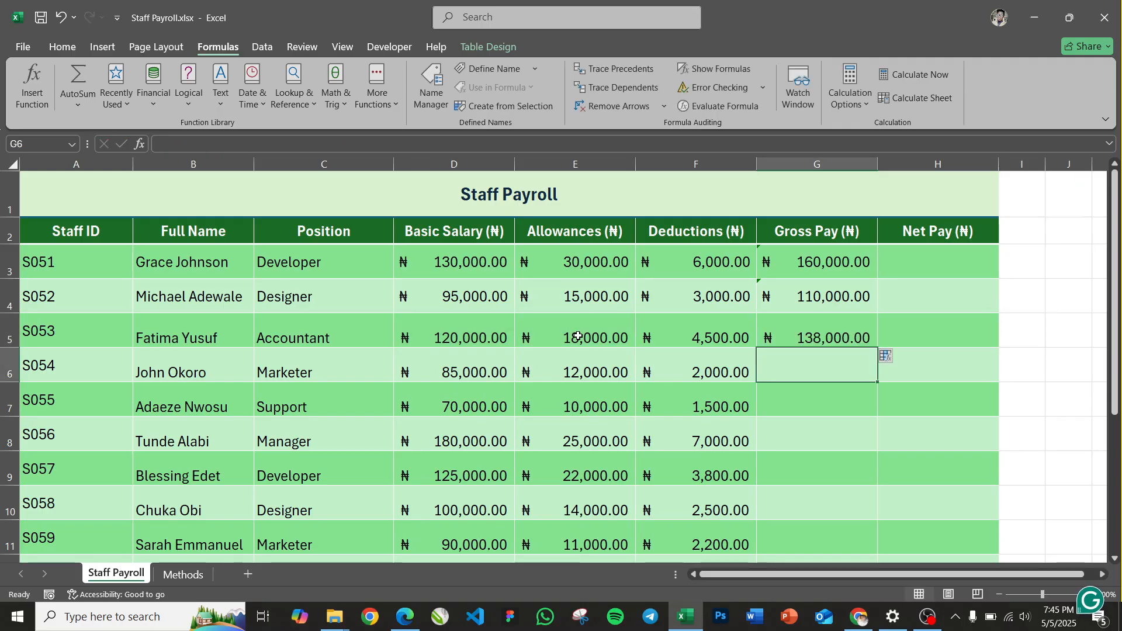
Examine the formula in G5, the staff record it belongs to, and the empty Gross Pay cell G6 below it.
{"action": "left_click", "coordinate": [801, 334]}
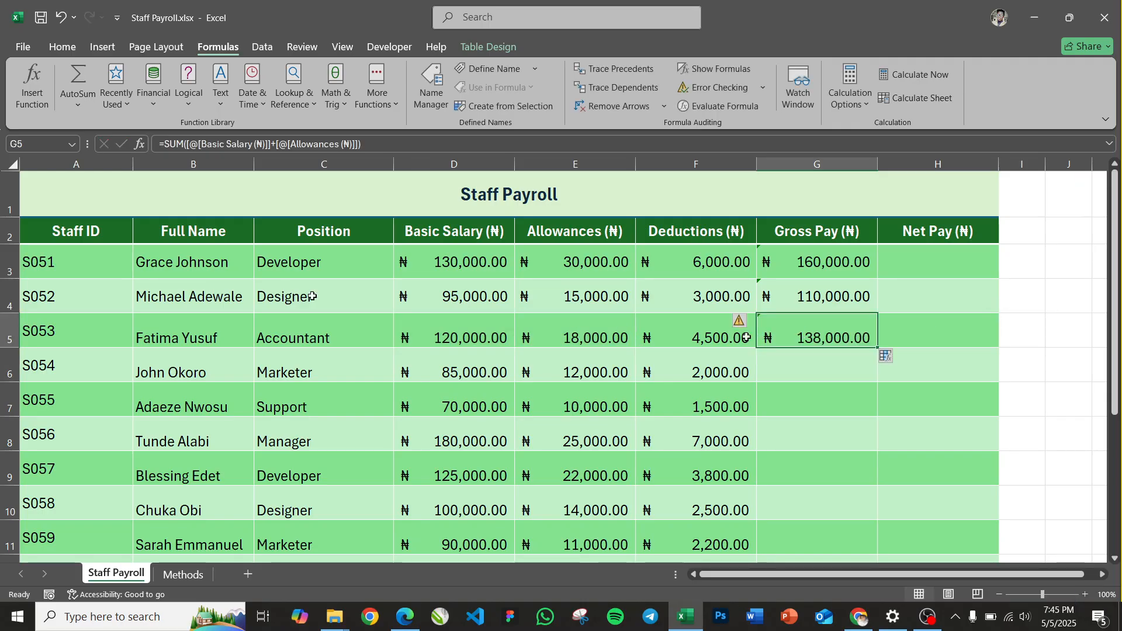
{"action": "left_click", "coordinate": [199, 334]}
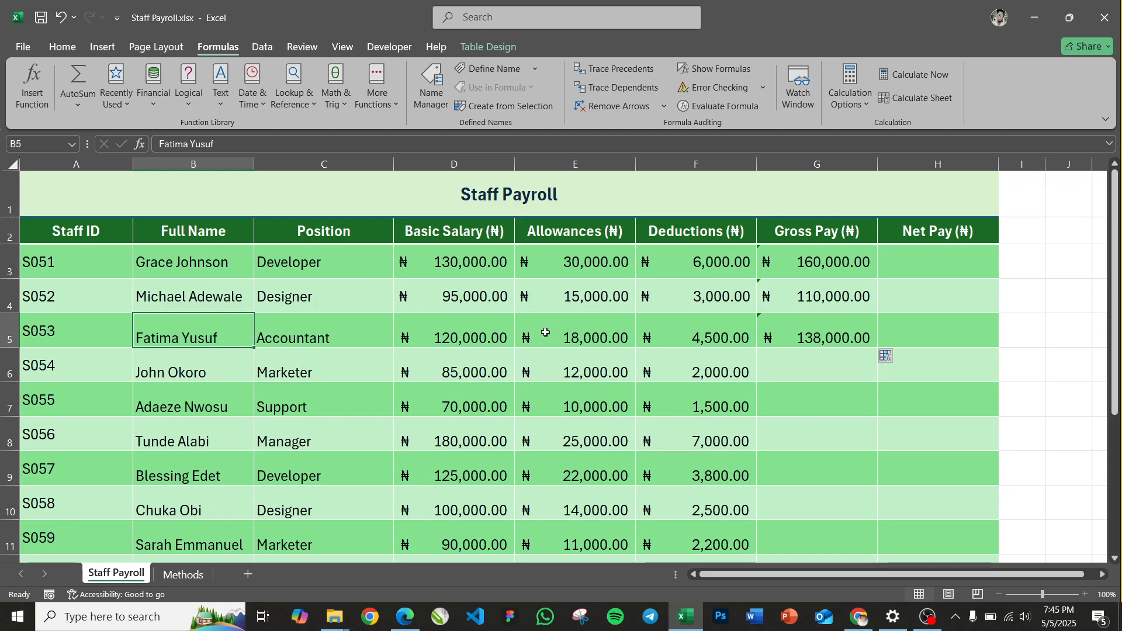
{"action": "left_click", "coordinate": [801, 337]}
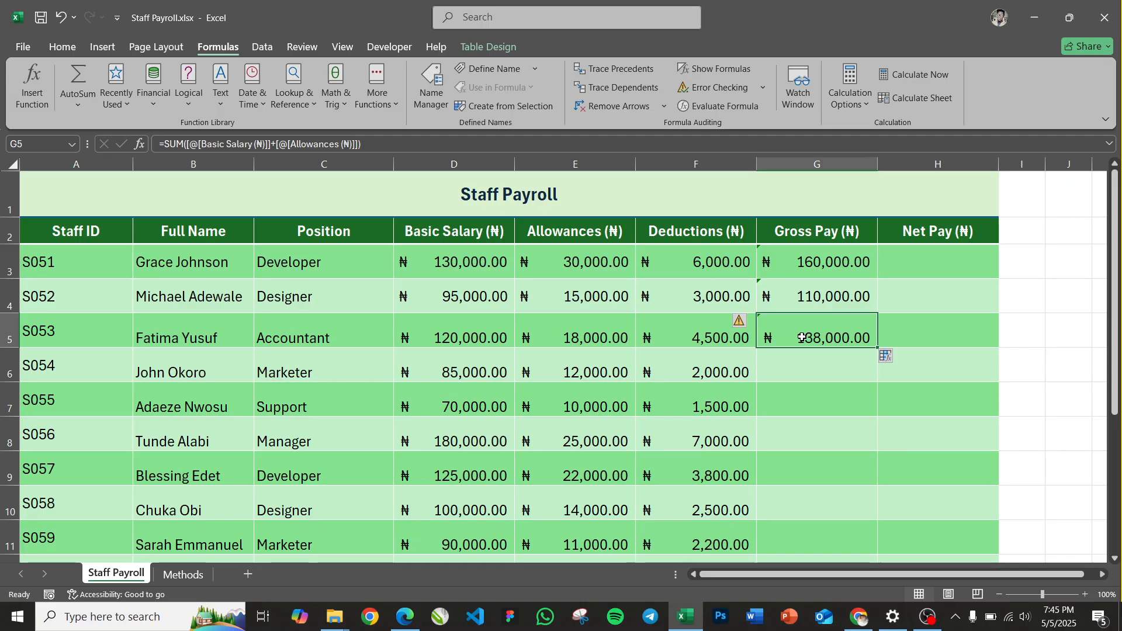
{"action": "left_click", "coordinate": [801, 356]}
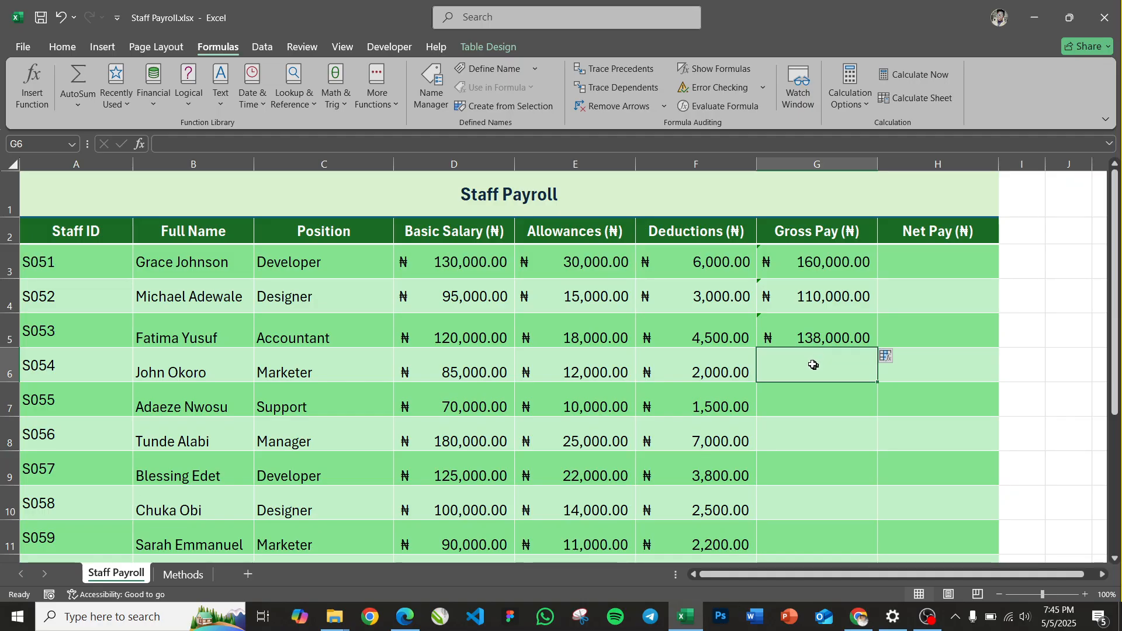
{"action": "left_click", "coordinate": [814, 335]}
{"action": "left_click", "coordinate": [814, 360]}
{"action": "left_click", "coordinate": [812, 338]}
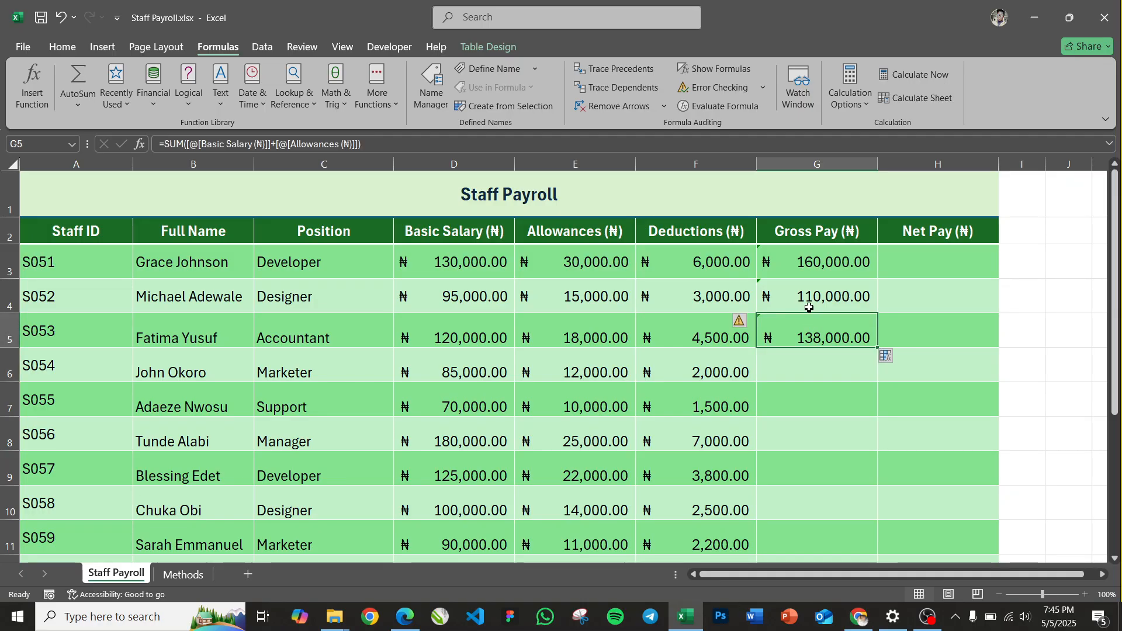
{"action": "left_click", "coordinate": [817, 361]}
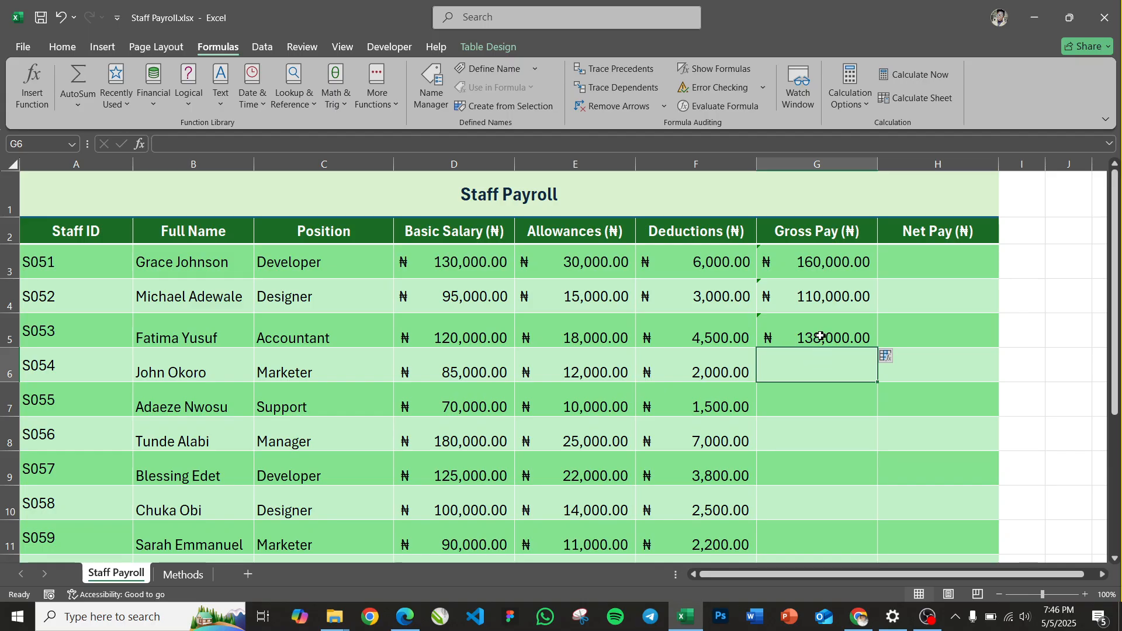
{"action": "left_click", "coordinate": [822, 336]}
{"action": "left_click", "coordinate": [809, 373]}
Try copying the gross pay formula from G5 into G6 with a regular paste, and clear the pasted content.
{"action": "left_click", "coordinate": [794, 329]}
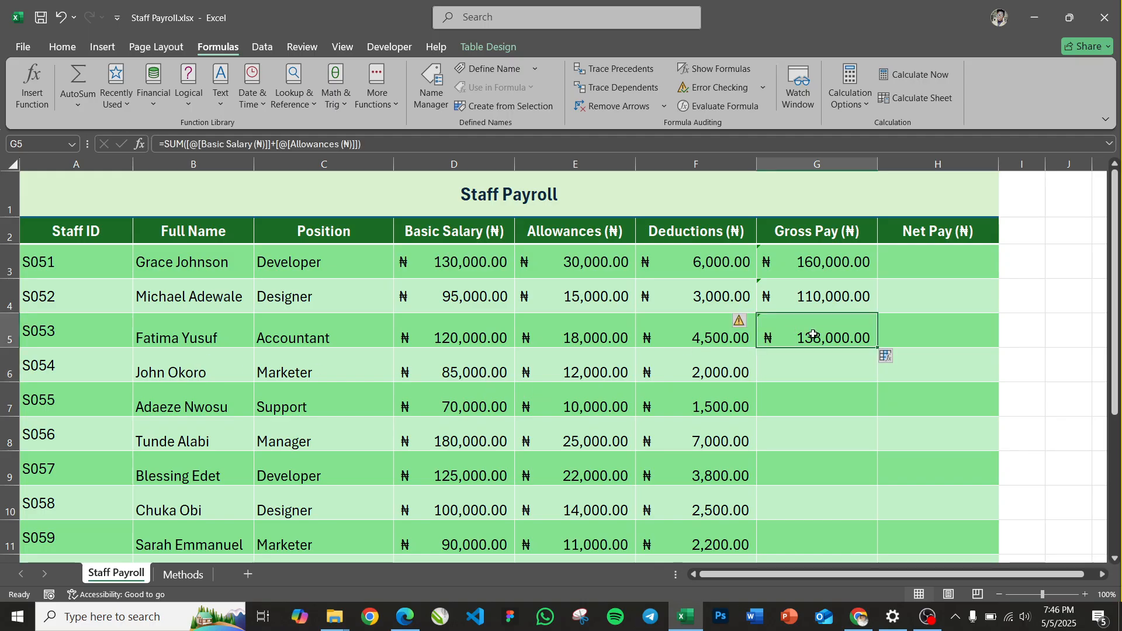
{"action": "key", "text": "ctrl+c"}
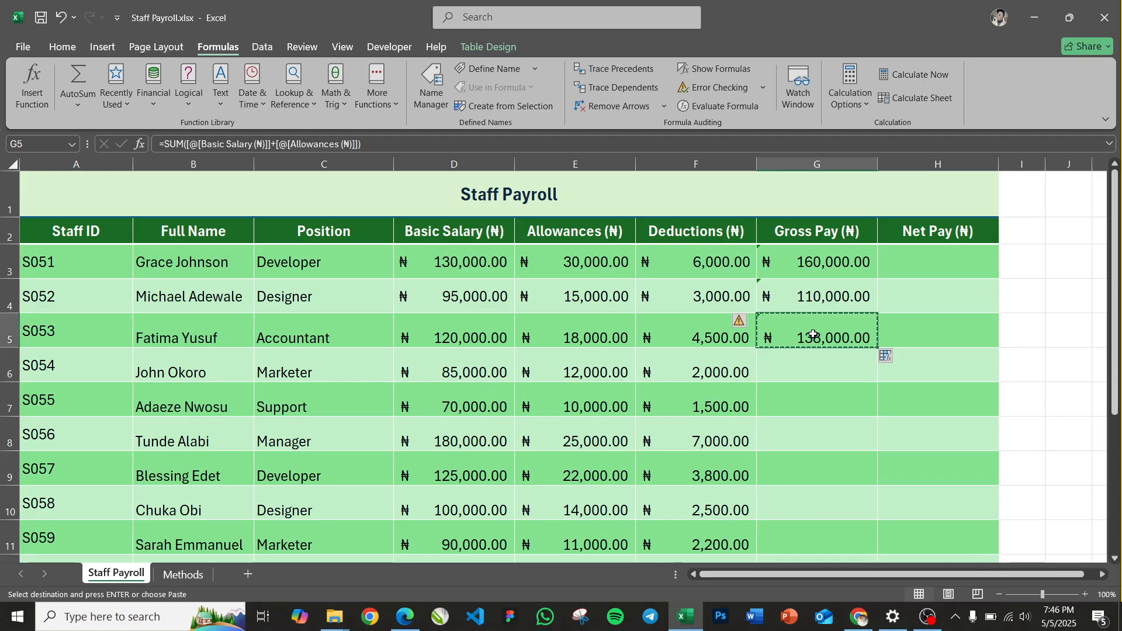
{"action": "right_click", "coordinate": [813, 334]}
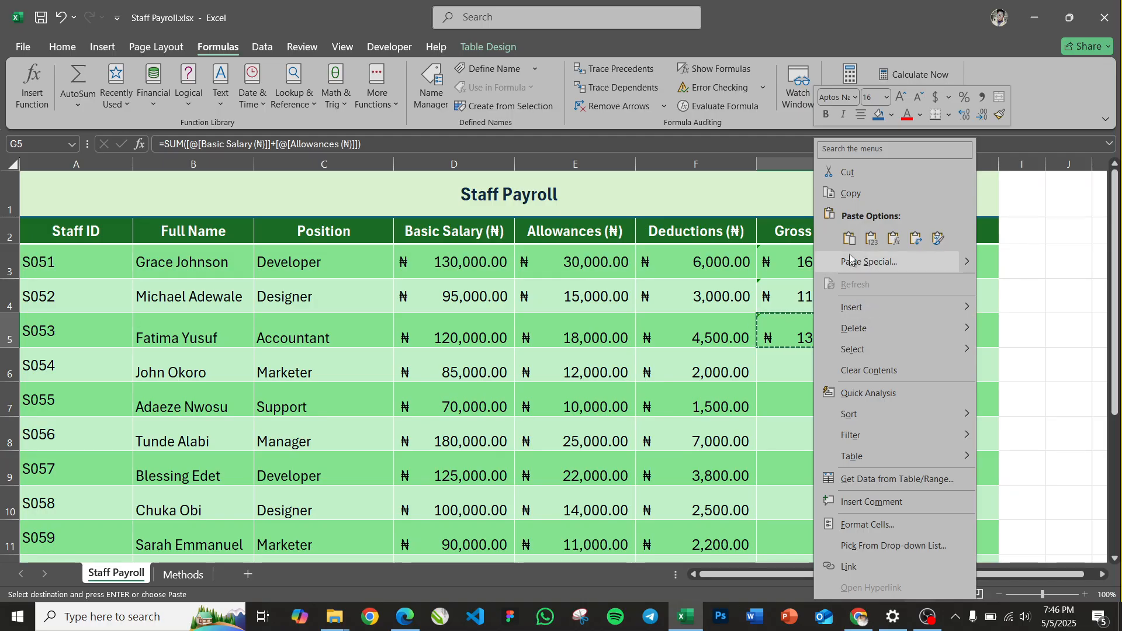
{"action": "left_click", "coordinate": [850, 193]}
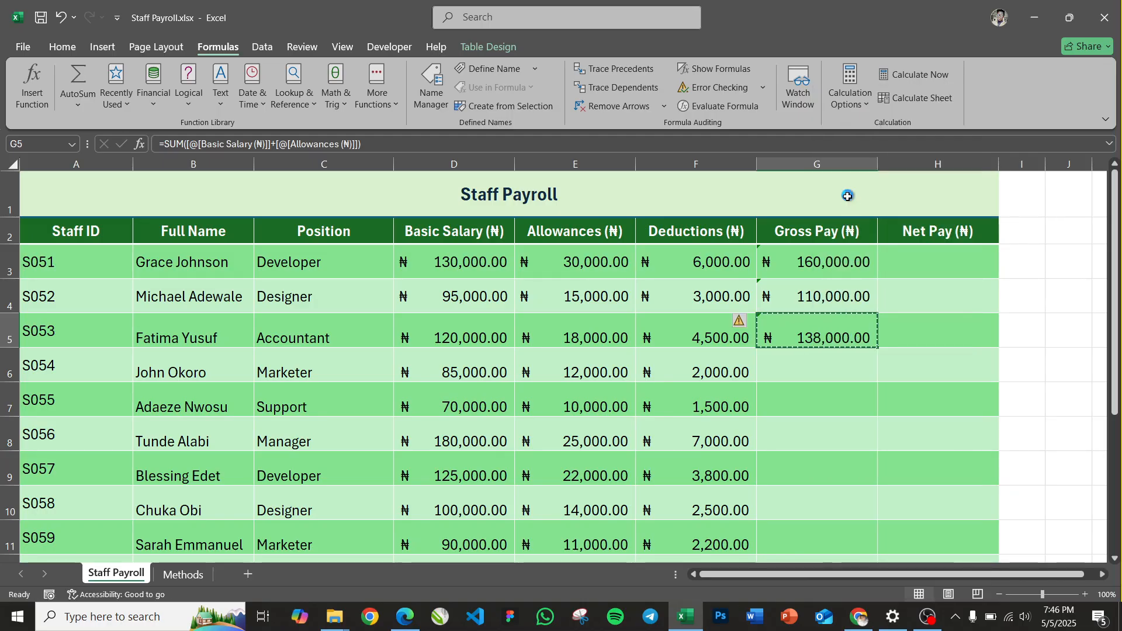
{"action": "left_click", "coordinate": [818, 366]}
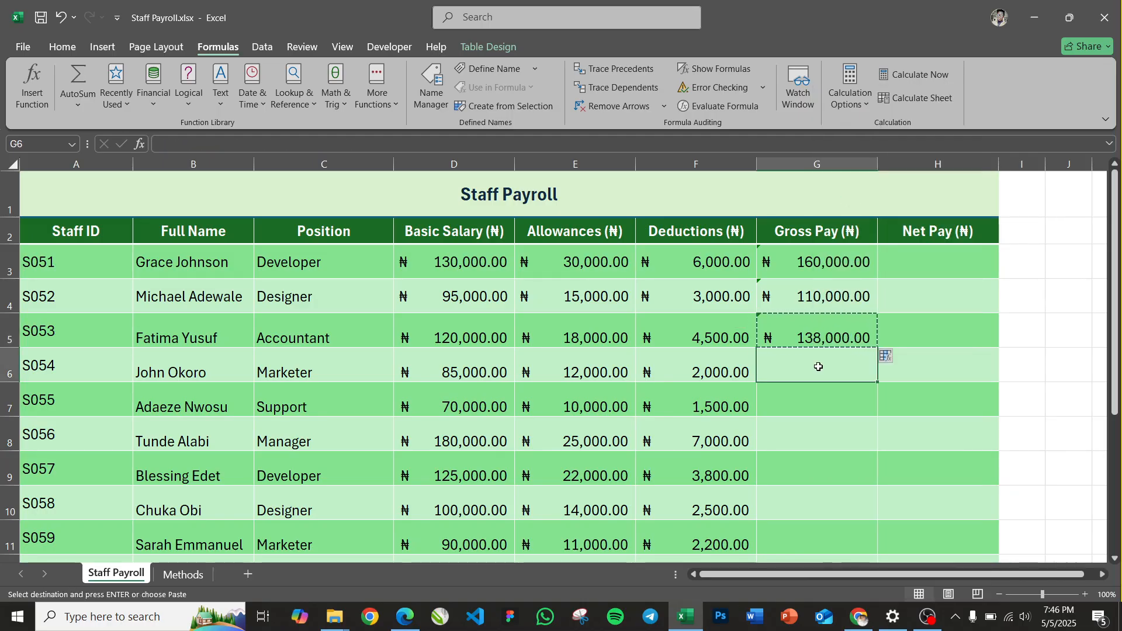
{"action": "key", "text": "ctrl+v"}
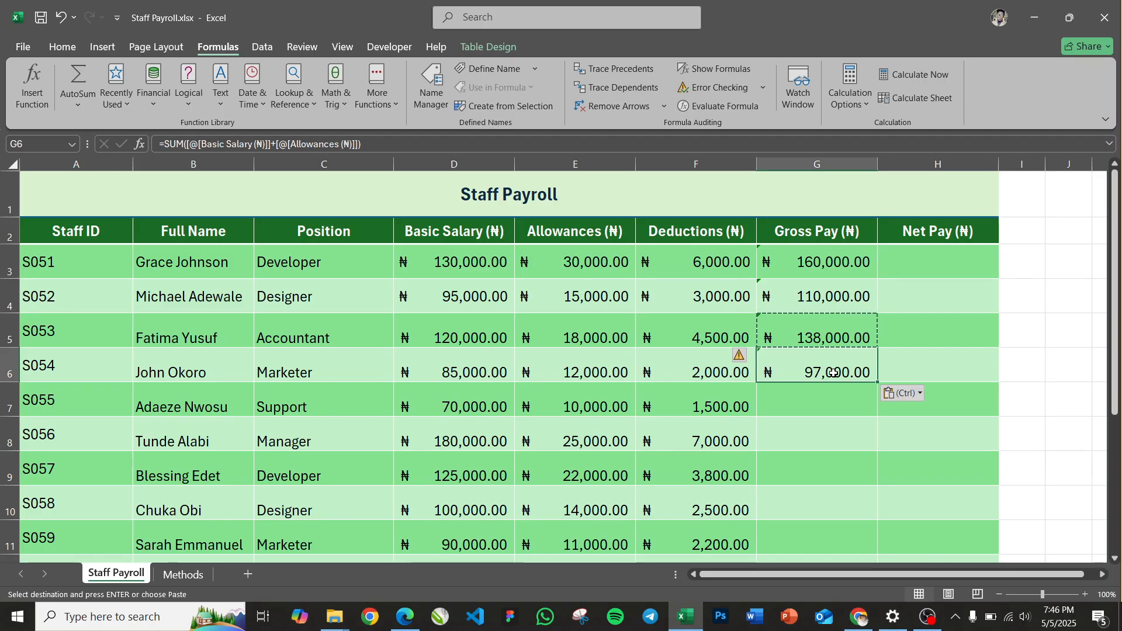
{"action": "key", "text": "Delete"}
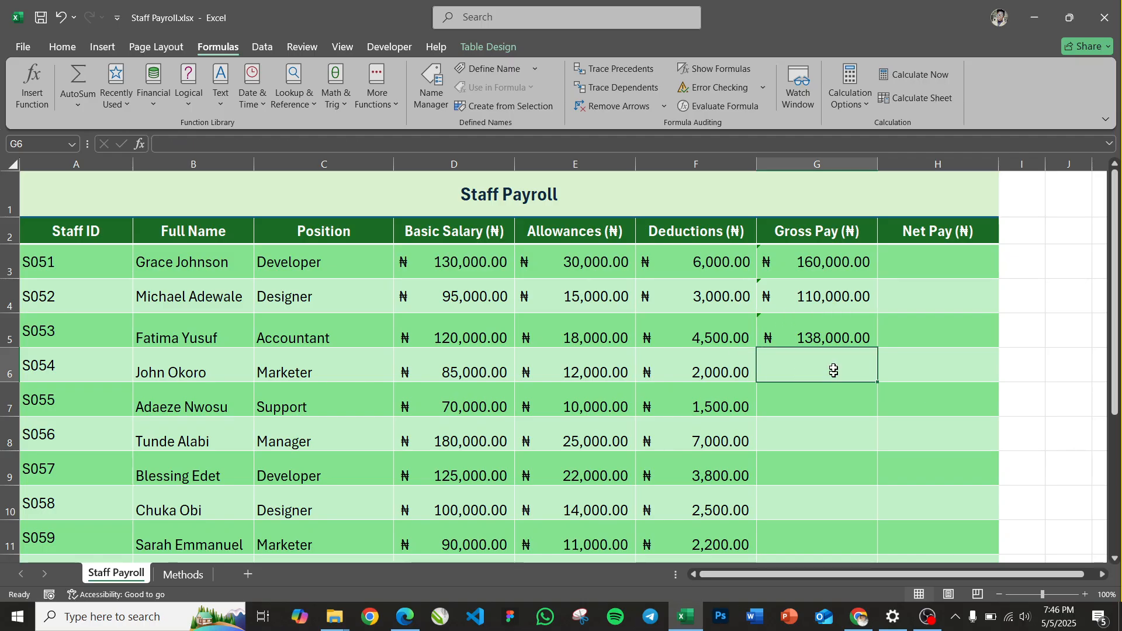
Copy the gross pay cell G5 and paste only its formula into G6, ending copy mode and moving on to G7.
{"action": "left_click", "coordinate": [835, 324]}
{"action": "right_click", "coordinate": [835, 323]}
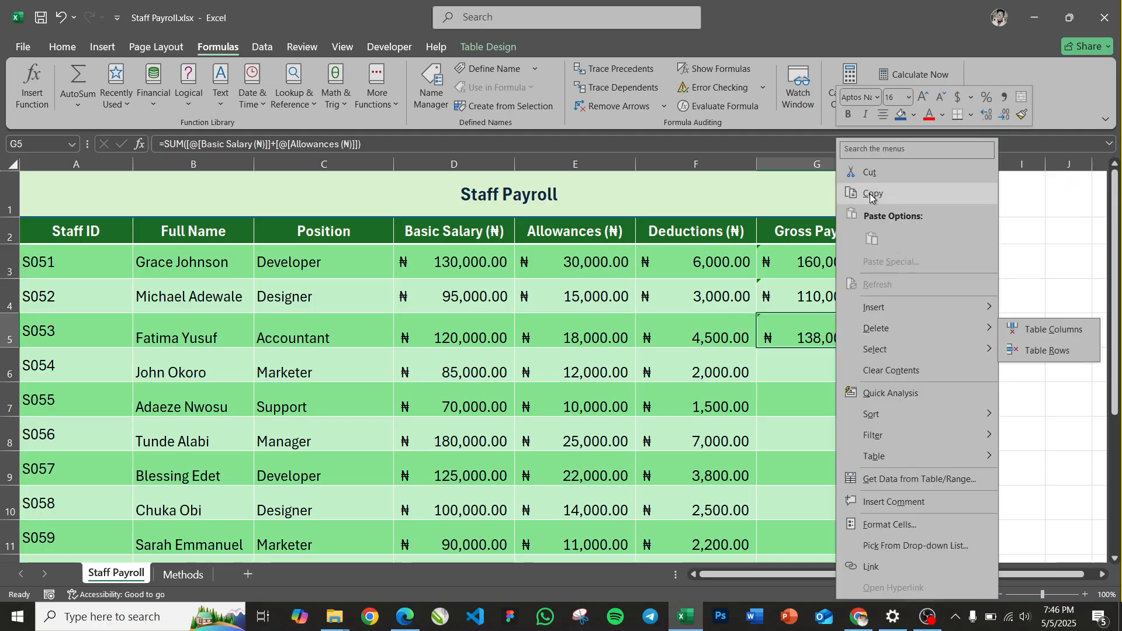
{"action": "left_click", "coordinate": [870, 193]}
{"action": "left_click", "coordinate": [816, 362]}
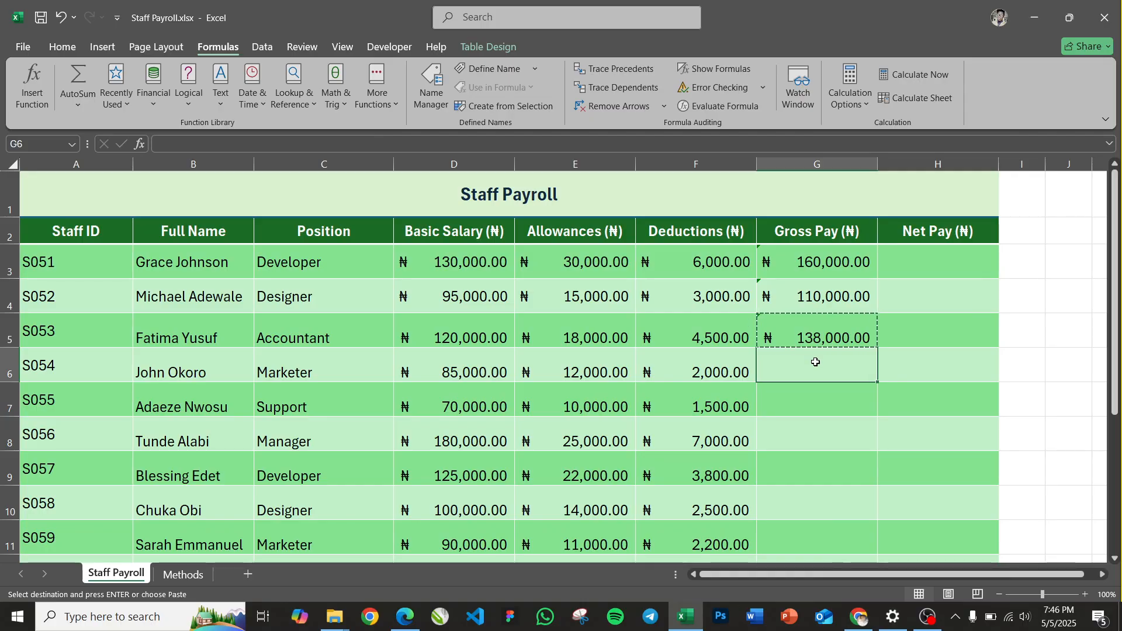
{"action": "right_click", "coordinate": [816, 363]}
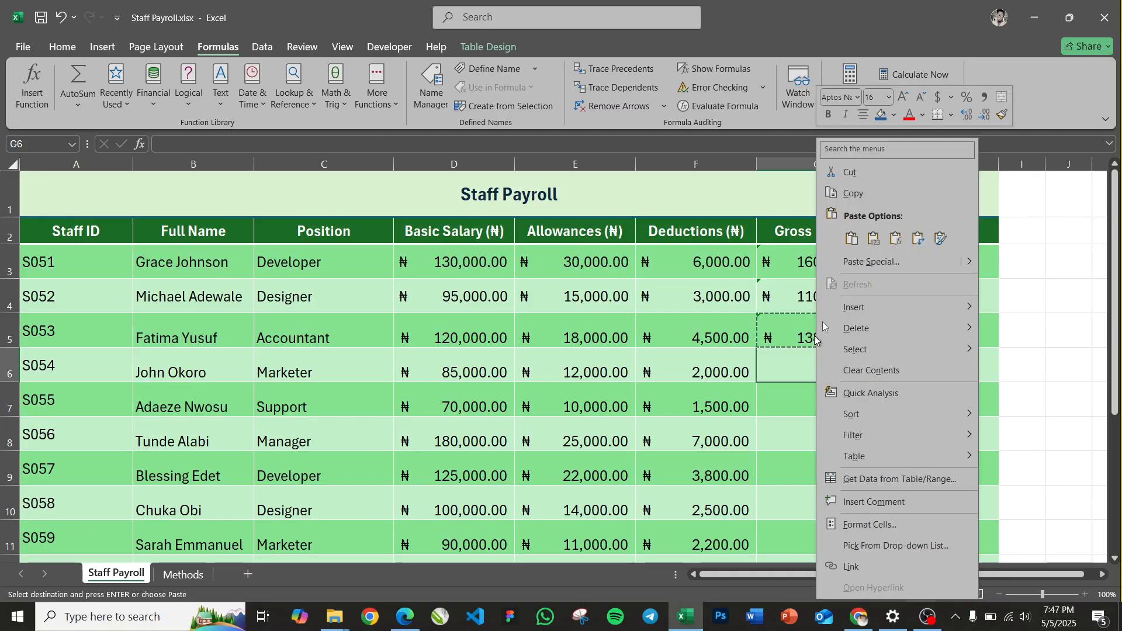
{"action": "left_click", "coordinate": [897, 247]}
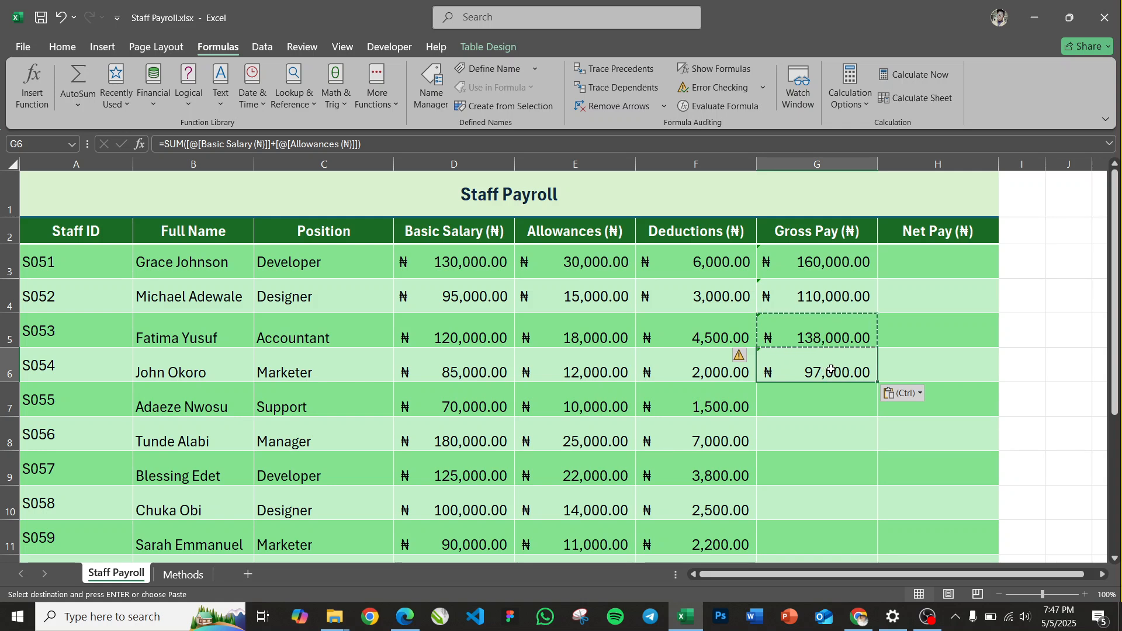
{"action": "key", "text": "Escape"}
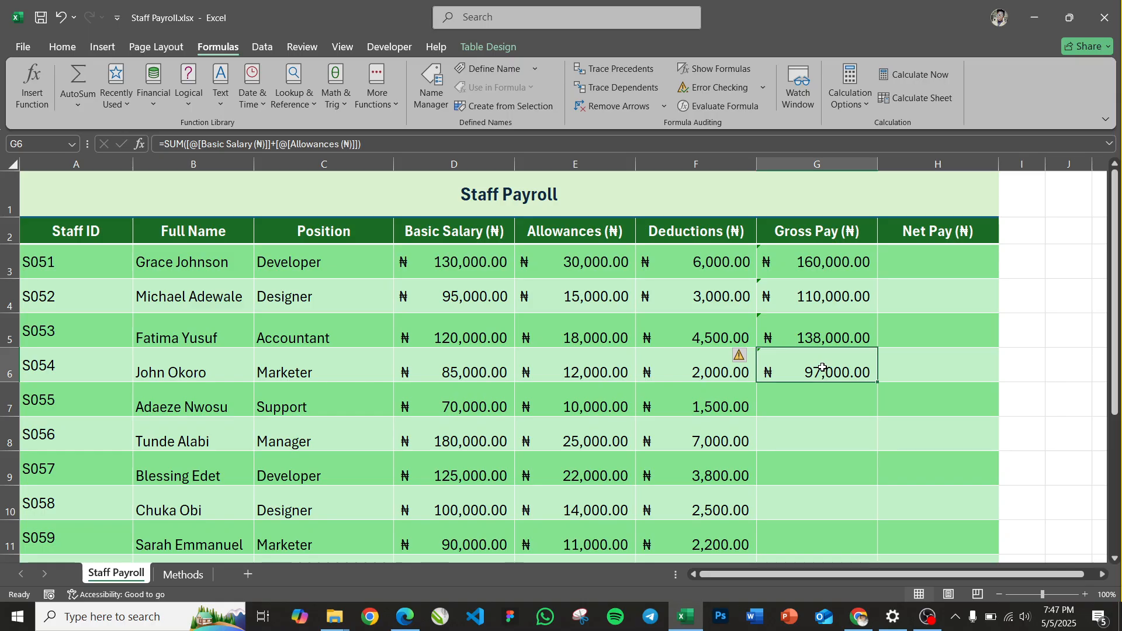
{"action": "left_click", "coordinate": [821, 398]}
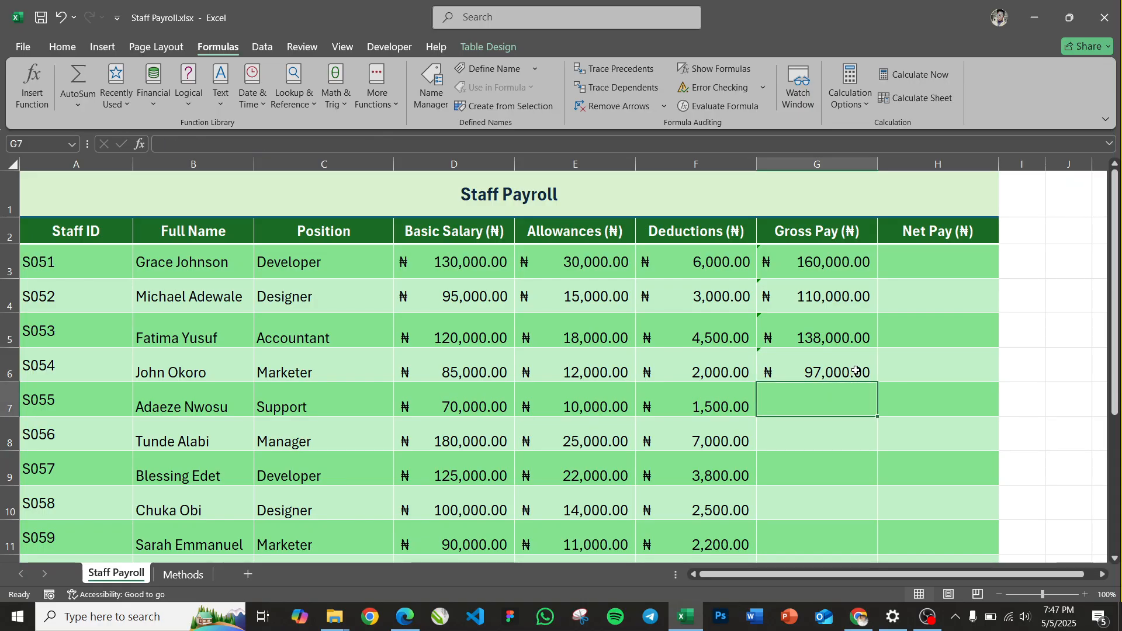
Clear the gross pay cells G4:G6 and fill the formula from G3 down to G12 by extending the cell's range.
{"action": "left_click_drag", "start_coordinate": [821, 295], "coordinate": [830, 383]}
{"action": "key", "text": "Delete"}
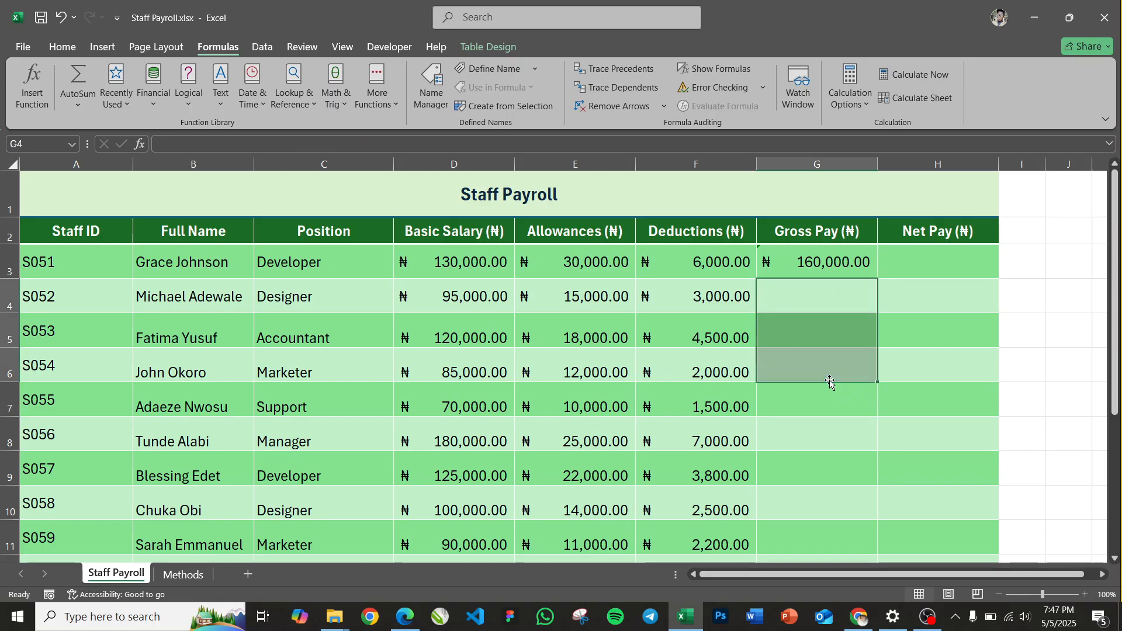
{"action": "left_click", "coordinate": [846, 271]}
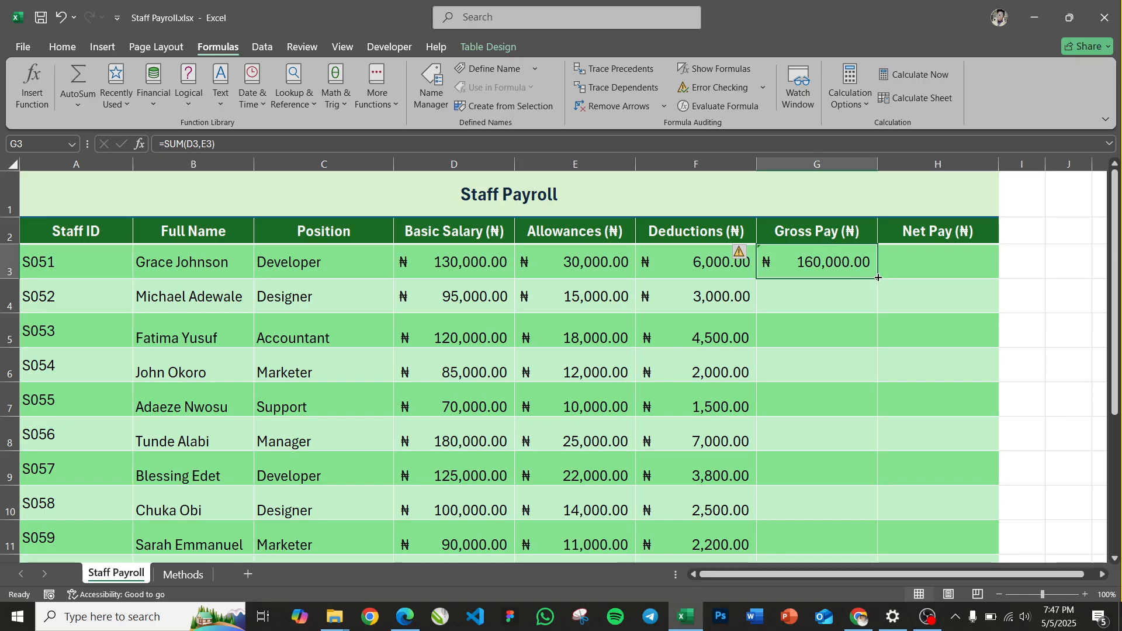
{"action": "left_click_drag", "start_coordinate": [878, 278], "coordinate": [844, 529]}
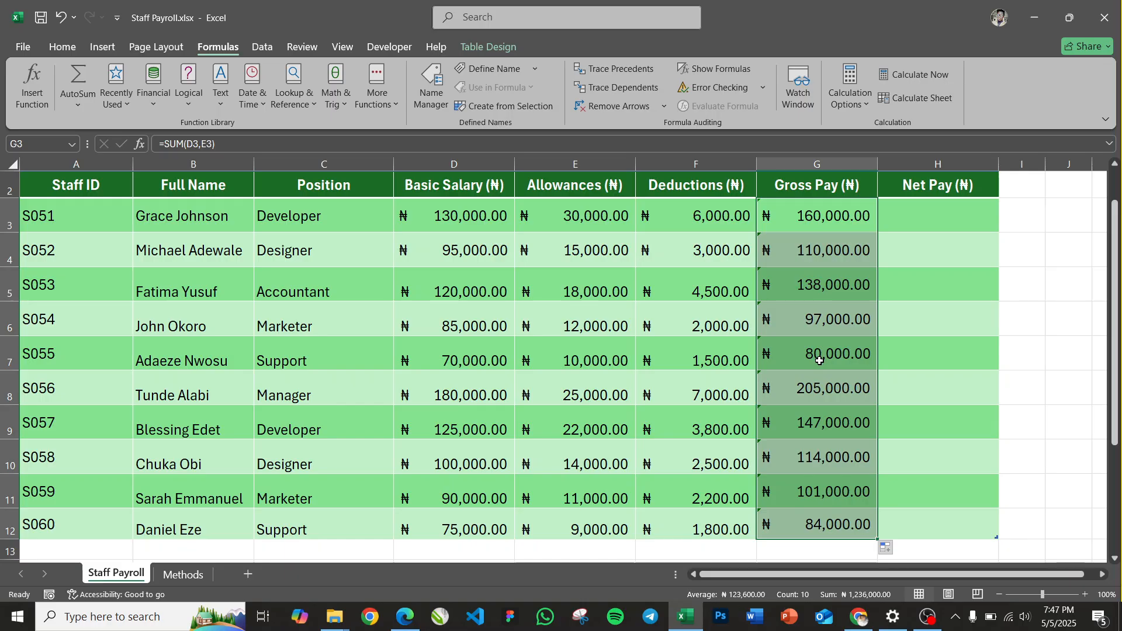
Undo the last fill and auto-fill G3's formula down the Gross Pay column to G12 in one go, checking the copied formulas.
{"action": "key", "text": "ctrl+z"}
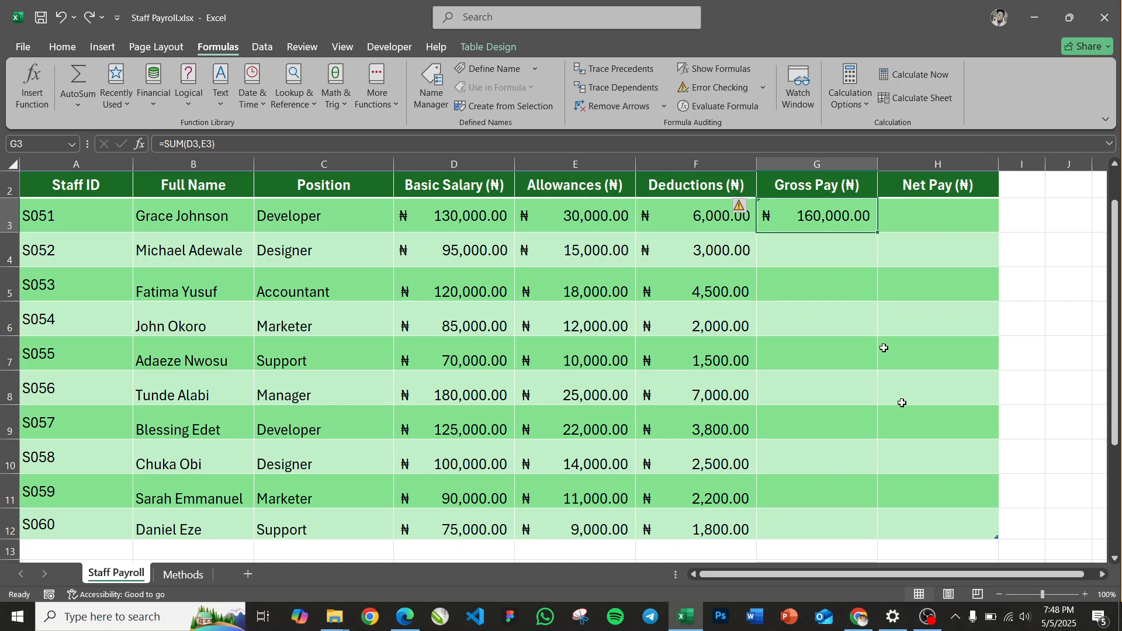
{"action": "double_click", "coordinate": [878, 233]}
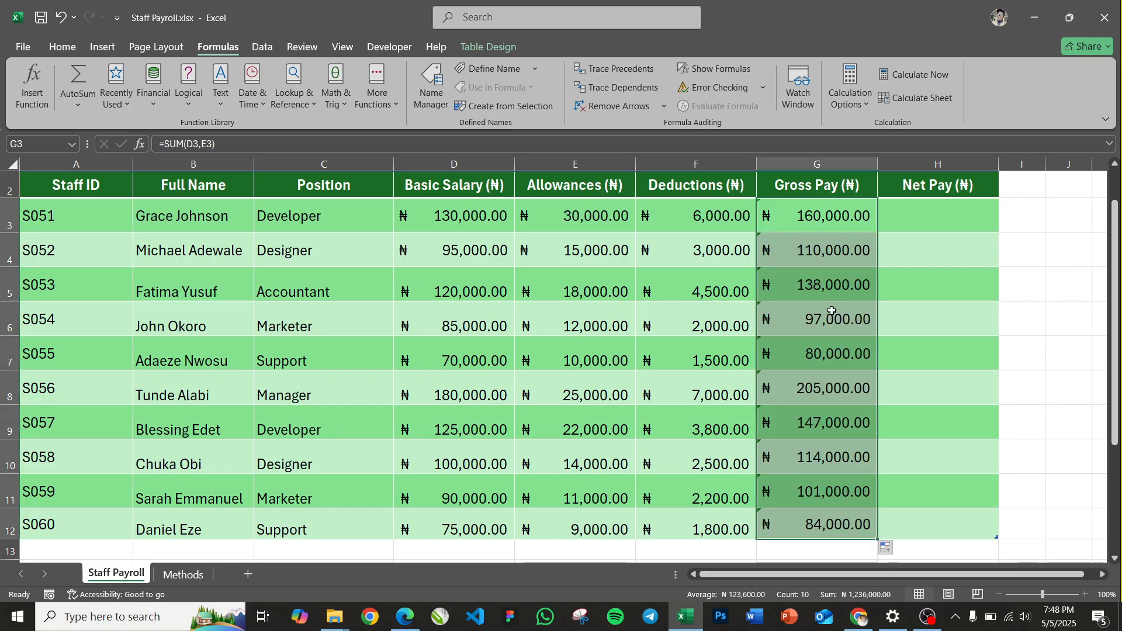
{"action": "scroll", "coordinate": [832, 311], "scroll_direction": "down", "scroll_amount": 3}
{"action": "scroll", "coordinate": [832, 311], "scroll_direction": "up", "scroll_amount": 4}
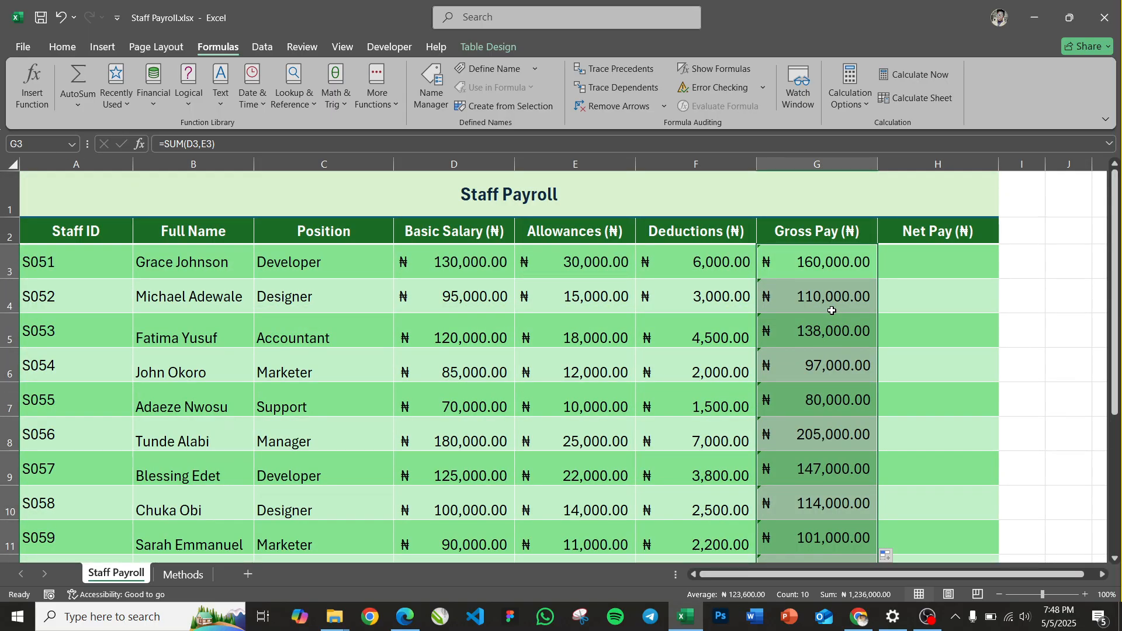
{"action": "scroll", "coordinate": [832, 311], "scroll_direction": "down", "scroll_amount": 2}
{"action": "scroll", "coordinate": [832, 311], "scroll_direction": "up", "scroll_amount": 2}
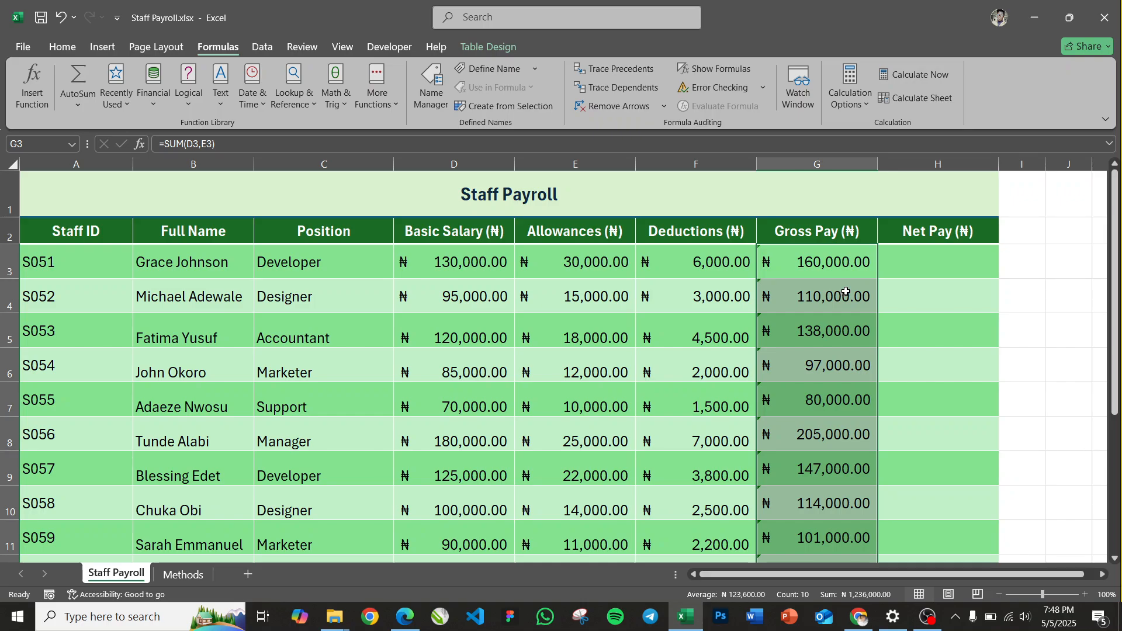
{"action": "left_click", "coordinate": [854, 275]}
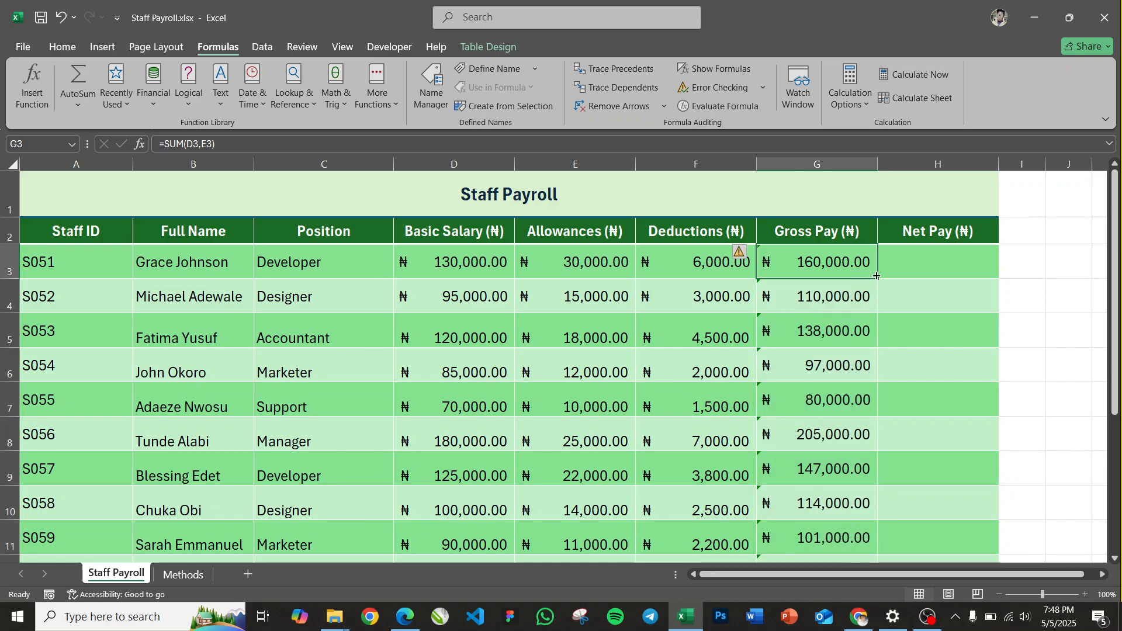
{"action": "left_click", "coordinate": [840, 298]}
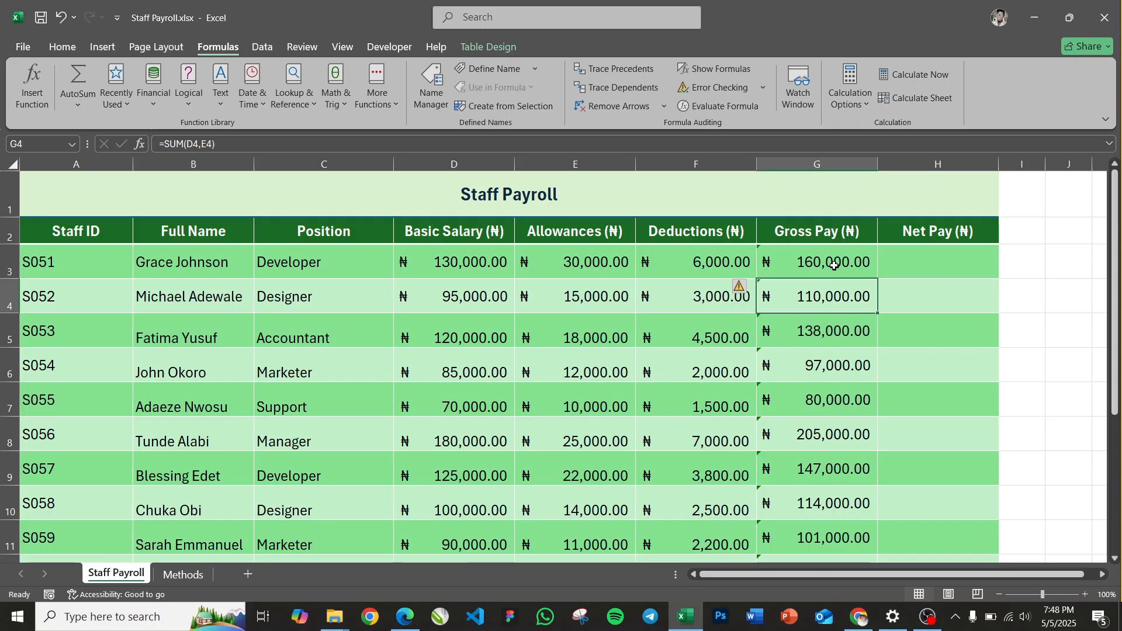
Clear all gross pay formulas in G3:G12.
{"action": "left_click_drag", "start_coordinate": [834, 264], "coordinate": [825, 525]}
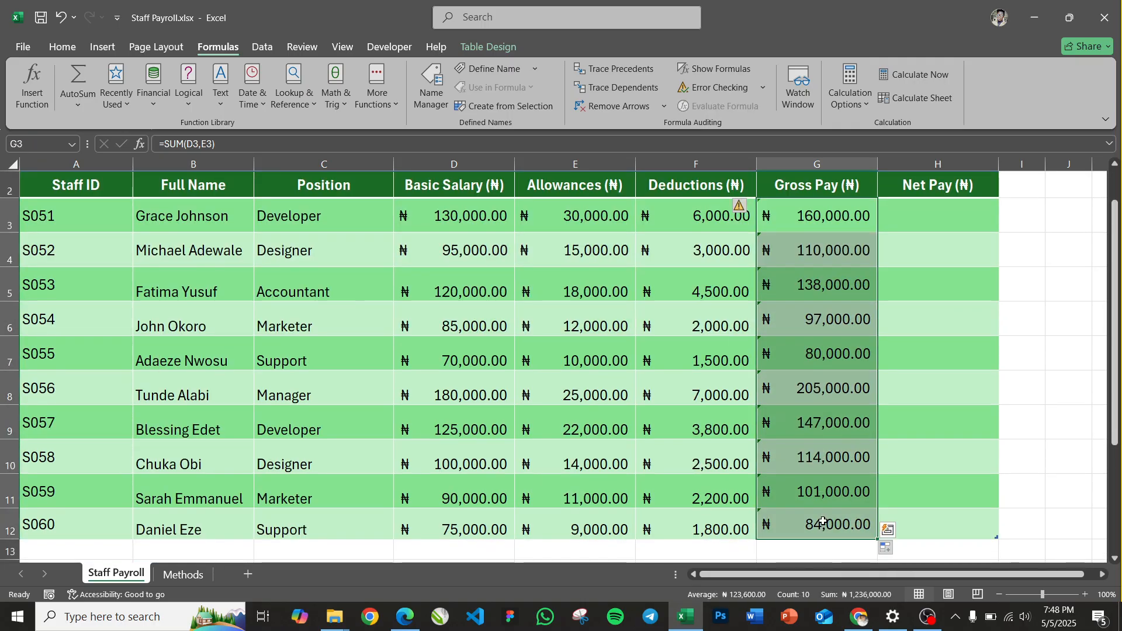
{"action": "key", "text": "Delete"}
{"action": "scroll", "coordinate": [799, 362], "scroll_direction": "up", "scroll_amount": 1}
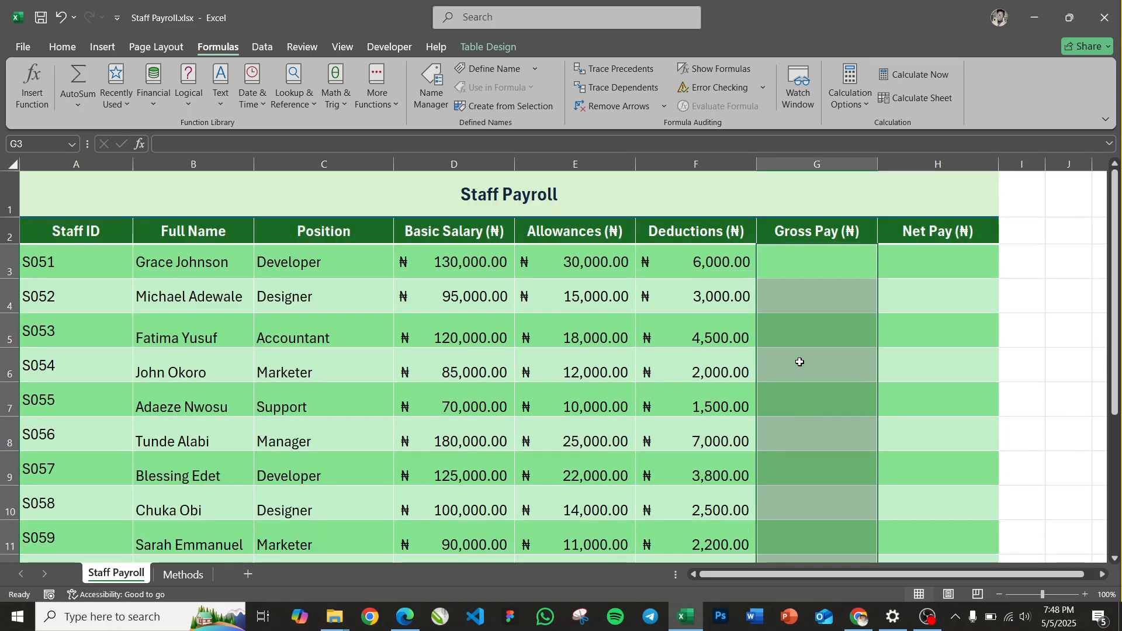
Enter the formula =SUM([@[Basic Salary (₦)]]+[@[Allowances (₦)]]) in the Gross Pay cell G3.
{"action": "left_click", "coordinate": [825, 263]}
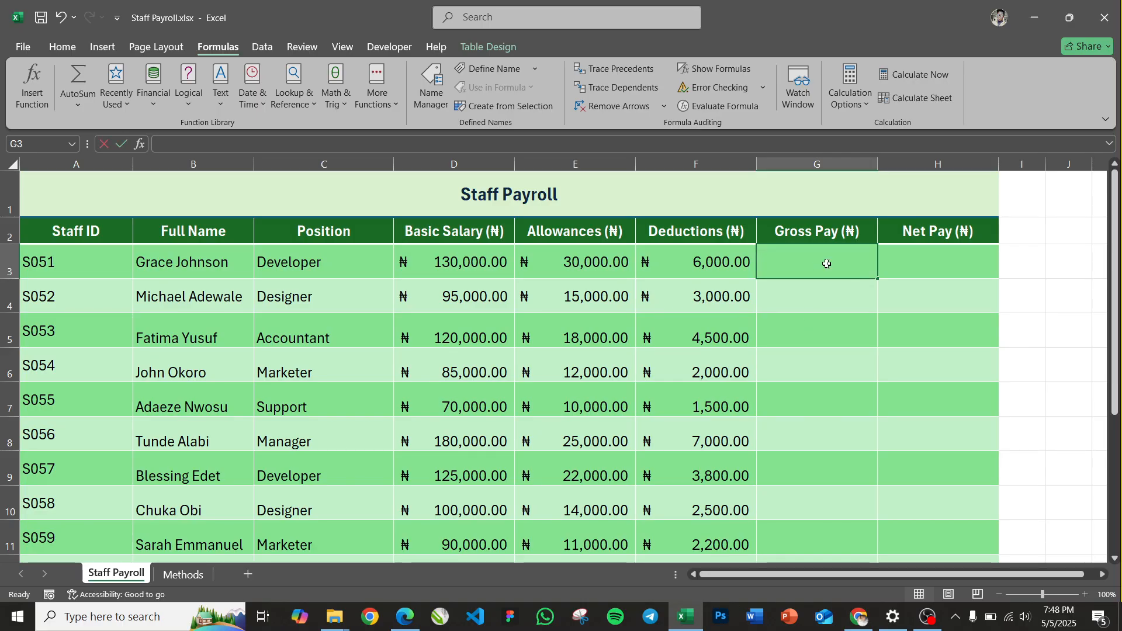
{"action": "type", "text": "="}
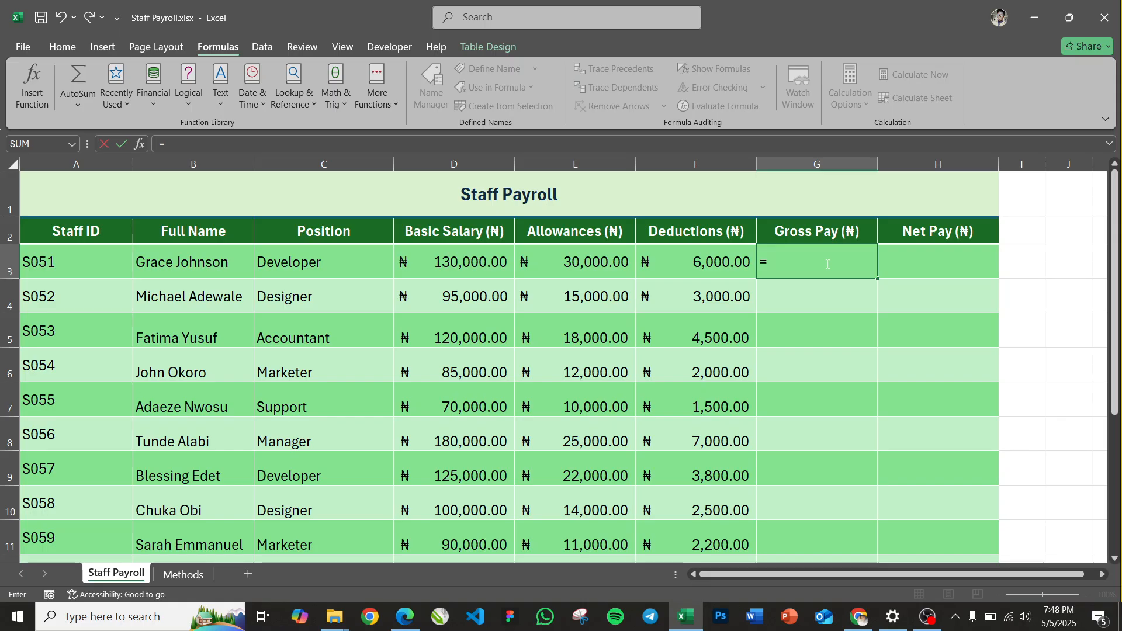
{"action": "type", "text": "SUM"}
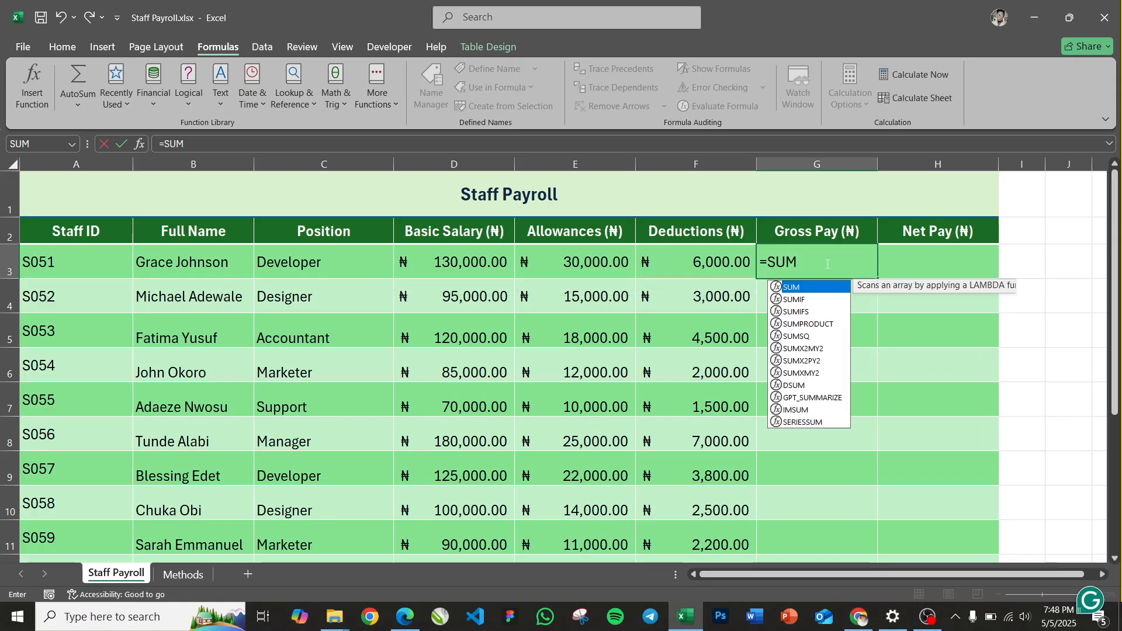
{"action": "type", "text": "("}
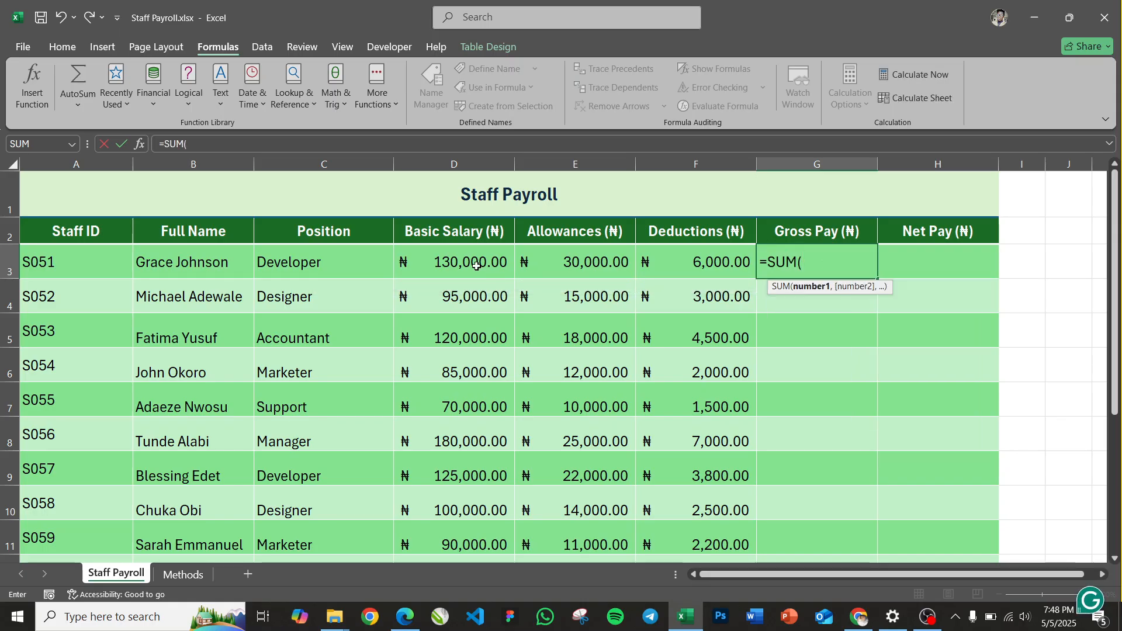
{"action": "left_click", "coordinate": [476, 266]}
{"action": "type", "text": "+[@[Allowances (₦"}
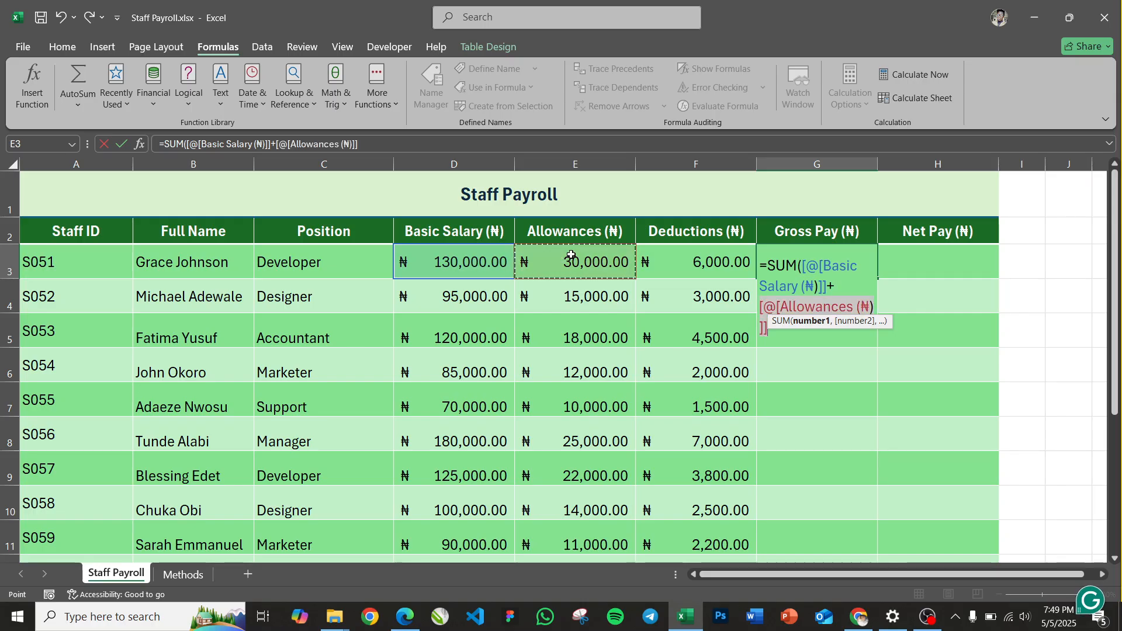
{"action": "left_click", "coordinate": [571, 256]}
{"action": "type", "text": ")"}
{"action": "key", "text": "Return"}
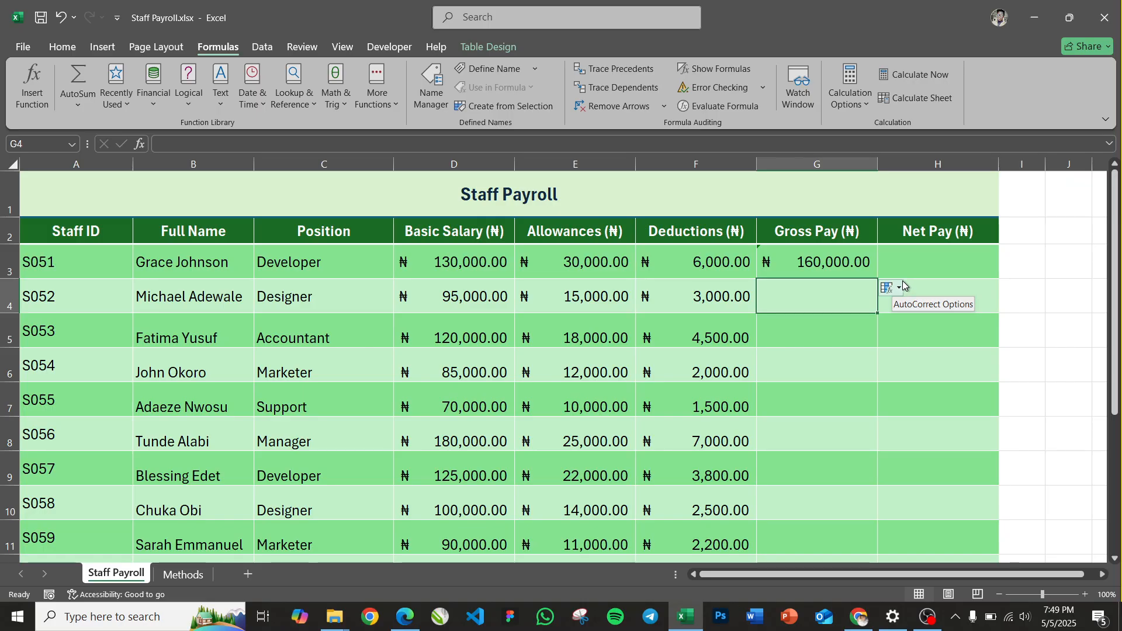
Overwrite all cells in the Gross Pay column with the G3 formula using the AutoCorrect option, and check the filled rows.
{"action": "left_click", "coordinate": [901, 289]}
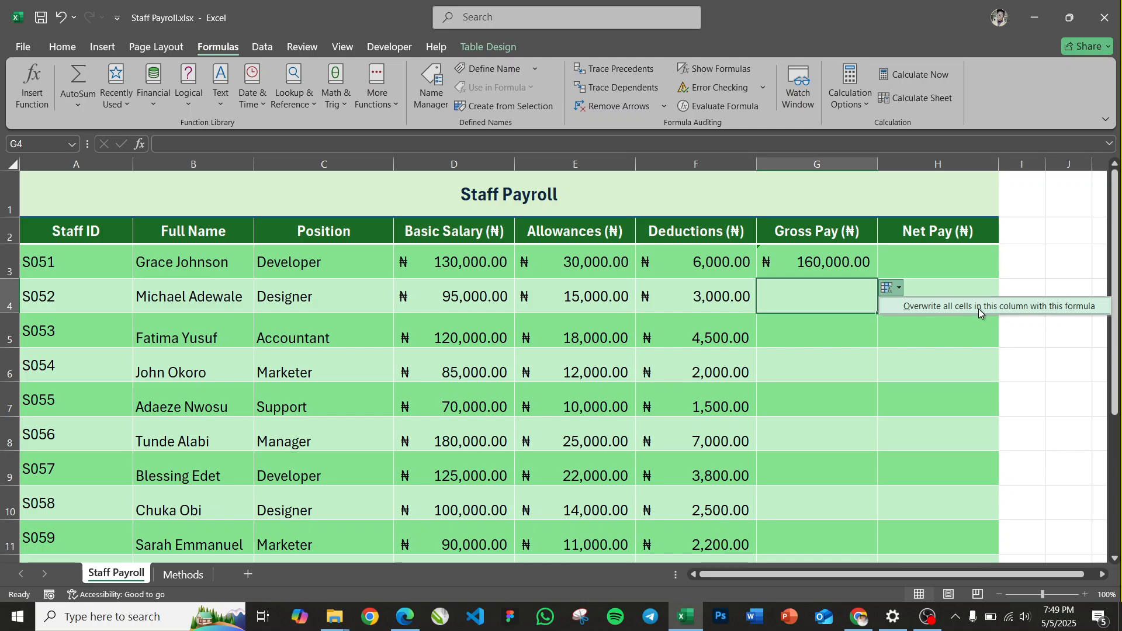
{"action": "left_click", "coordinate": [948, 306]}
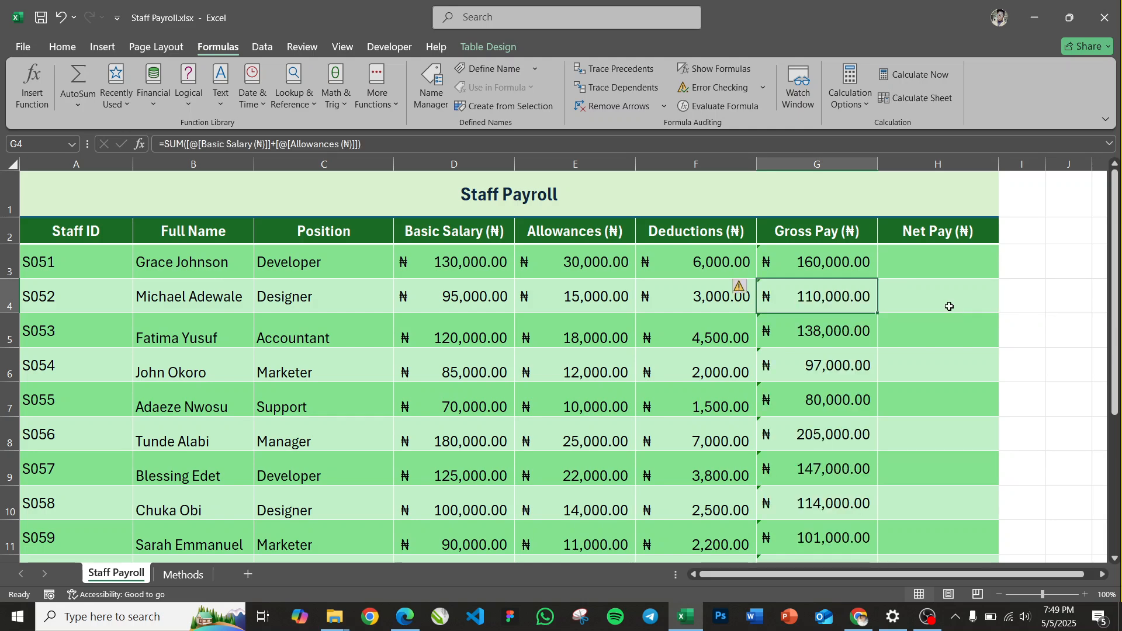
{"action": "scroll", "coordinate": [827, 314], "scroll_direction": "down", "scroll_amount": 3}
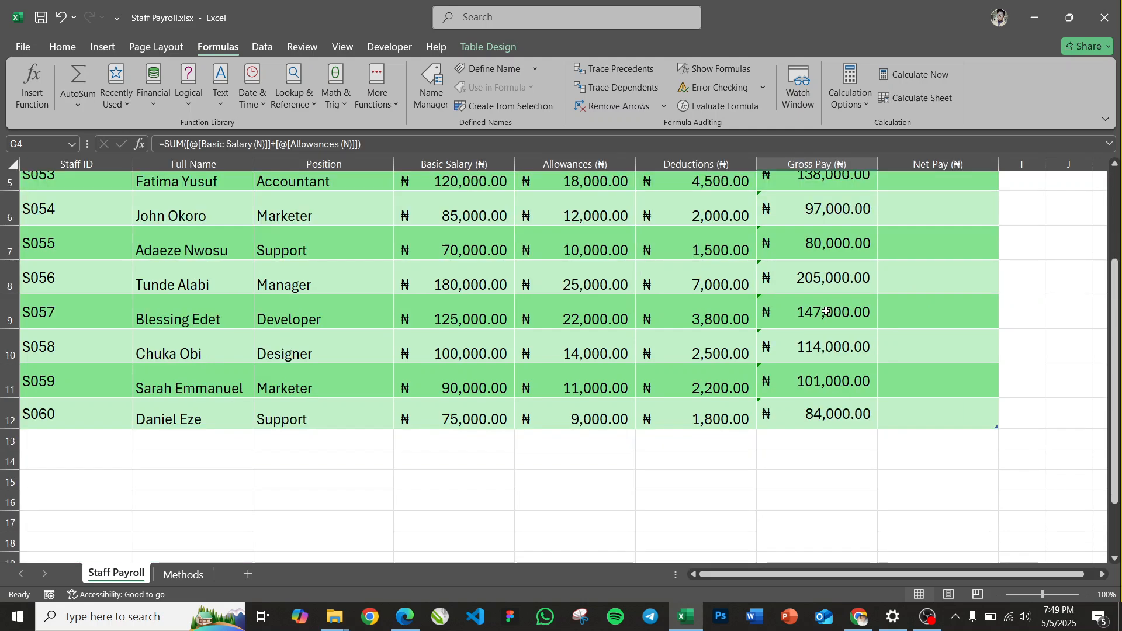
{"action": "scroll", "coordinate": [826, 314], "scroll_direction": "up", "scroll_amount": 3}
{"action": "scroll", "coordinate": [827, 313], "scroll_direction": "down", "scroll_amount": 1}
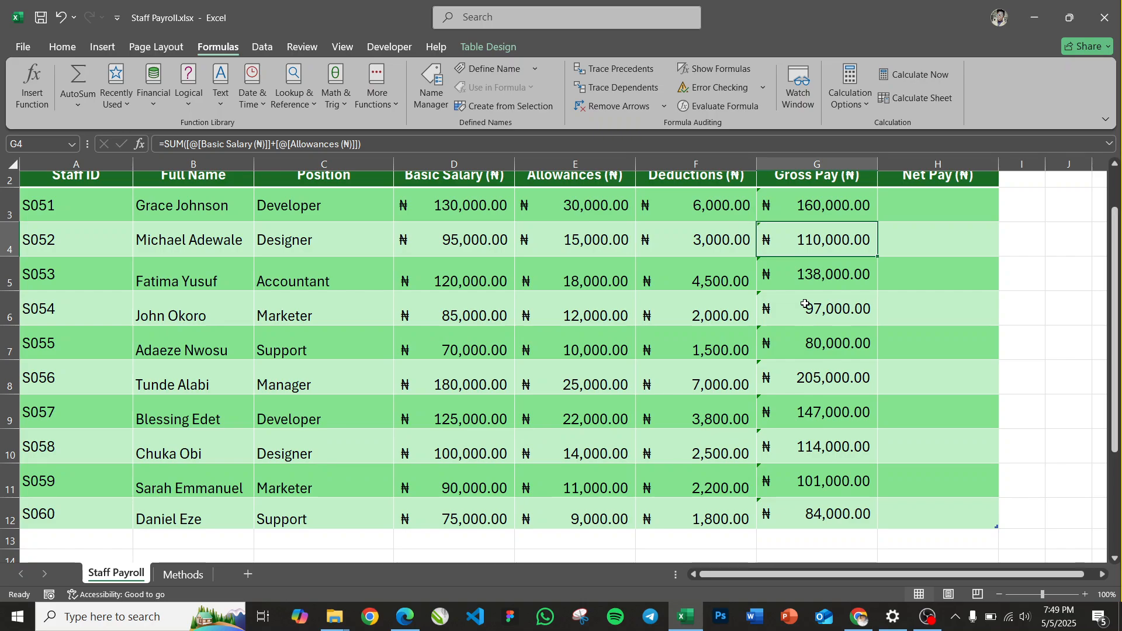
{"action": "scroll", "coordinate": [805, 303], "scroll_direction": "up", "scroll_amount": 1}
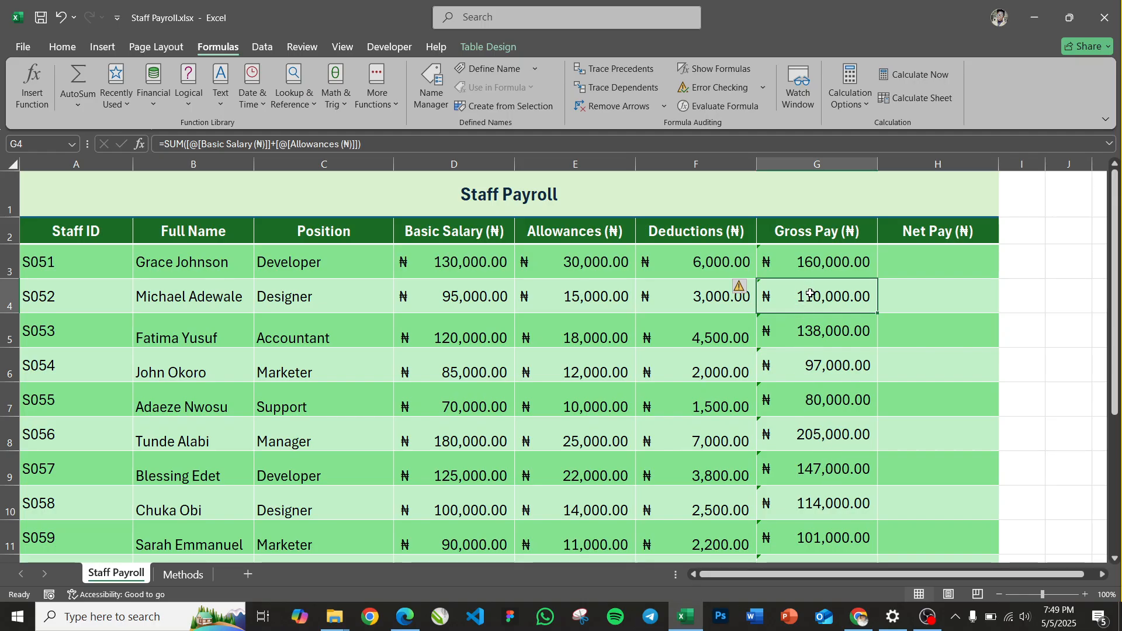
Examine row 3's Gross Pay formula and Deductions value, ending on the empty Net Pay cell H3.
{"action": "left_click", "coordinate": [840, 264]}
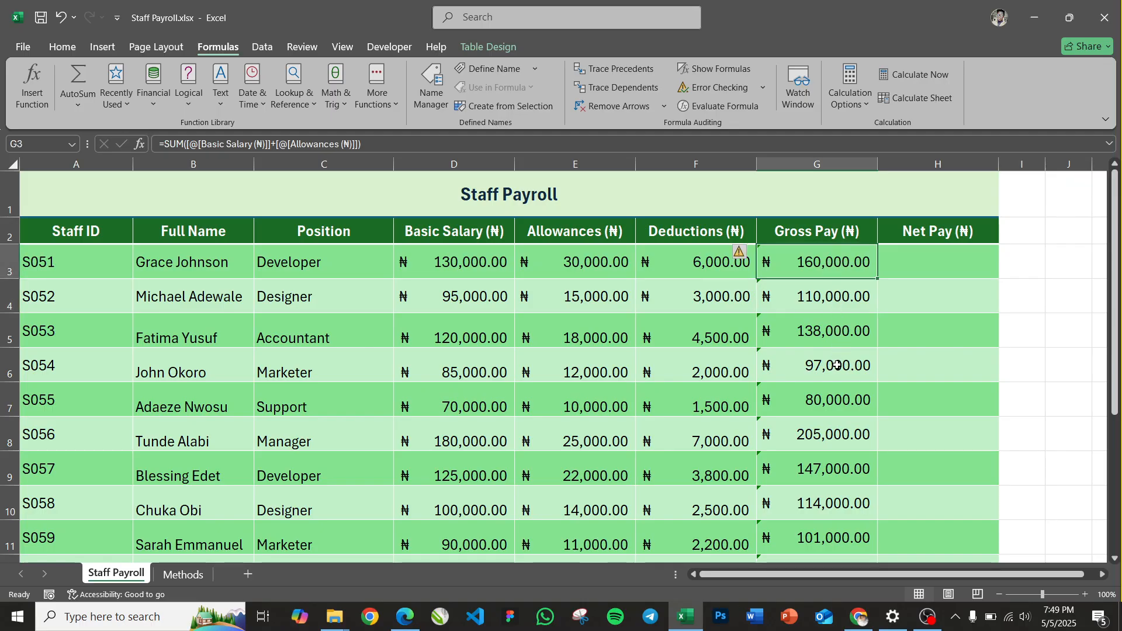
{"action": "left_click", "coordinate": [919, 267]}
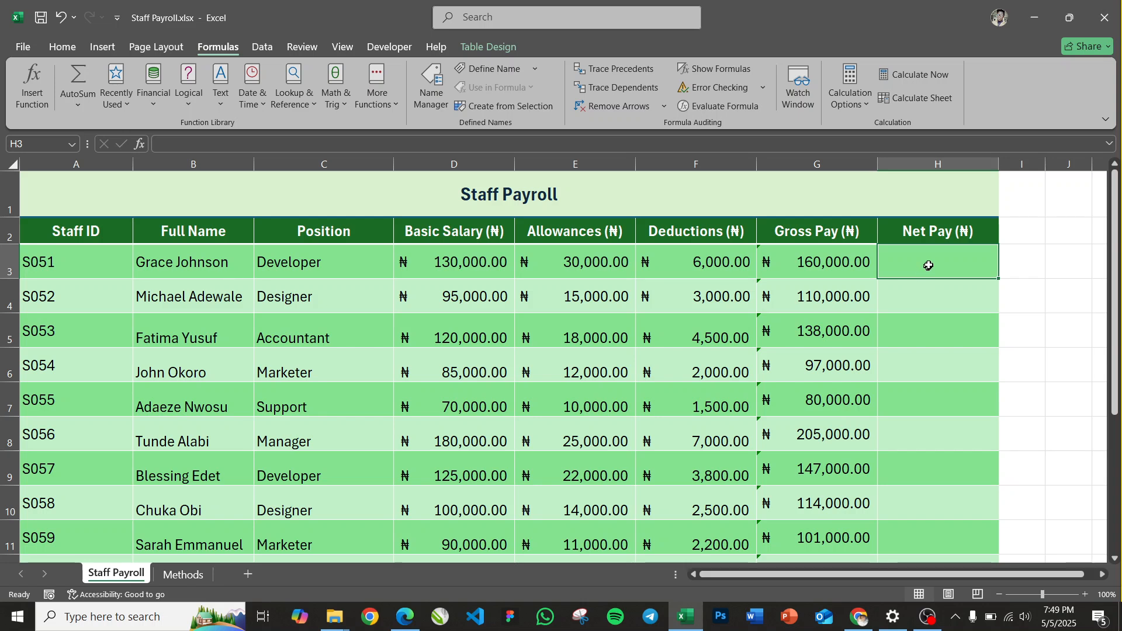
{"action": "left_click", "coordinate": [825, 261]}
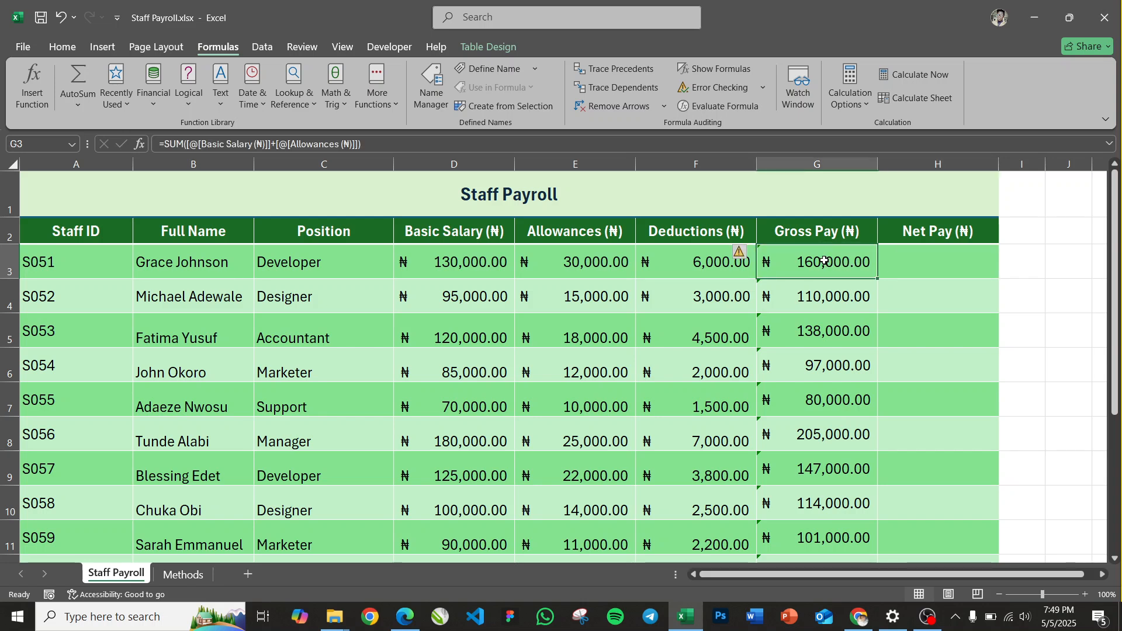
{"action": "left_click", "coordinate": [698, 261]}
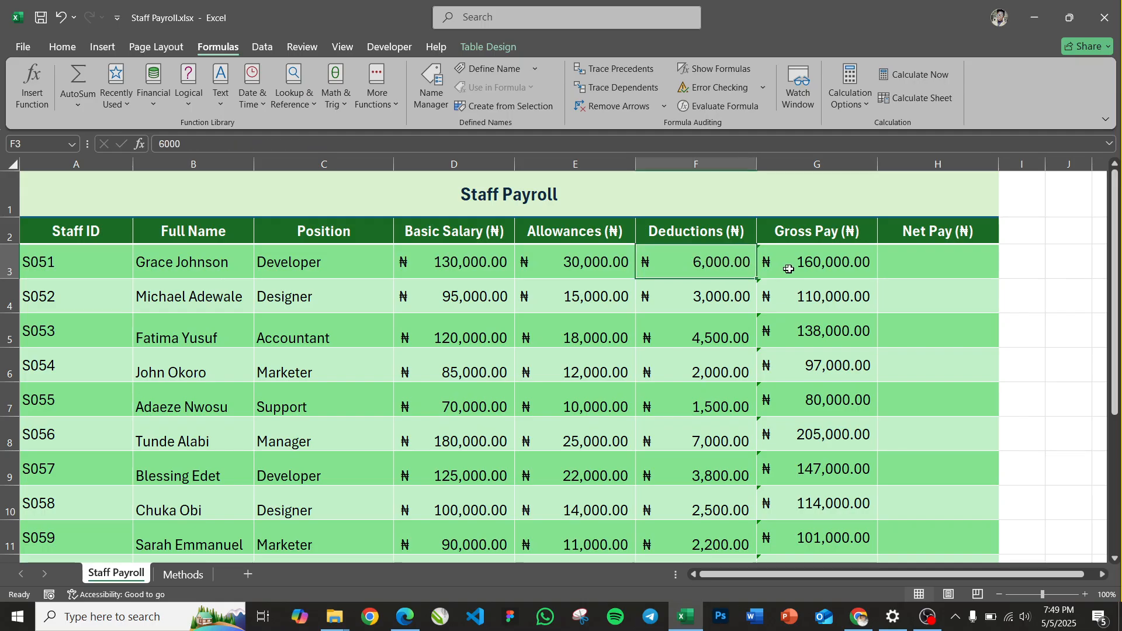
{"action": "left_click", "coordinate": [811, 263]}
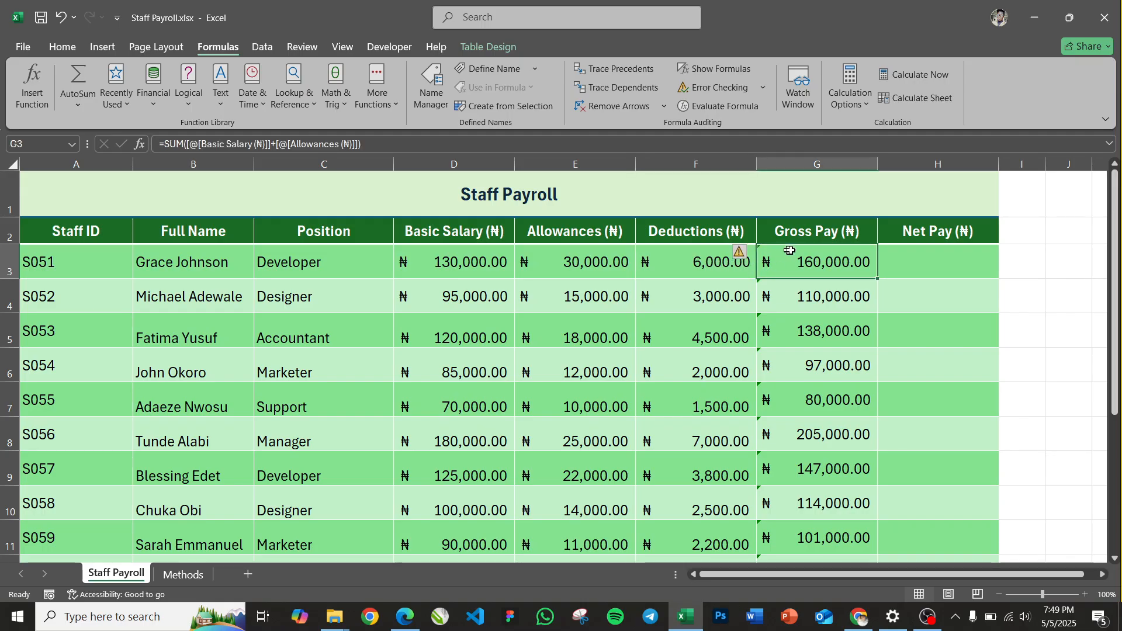
{"action": "left_click", "coordinate": [708, 261]}
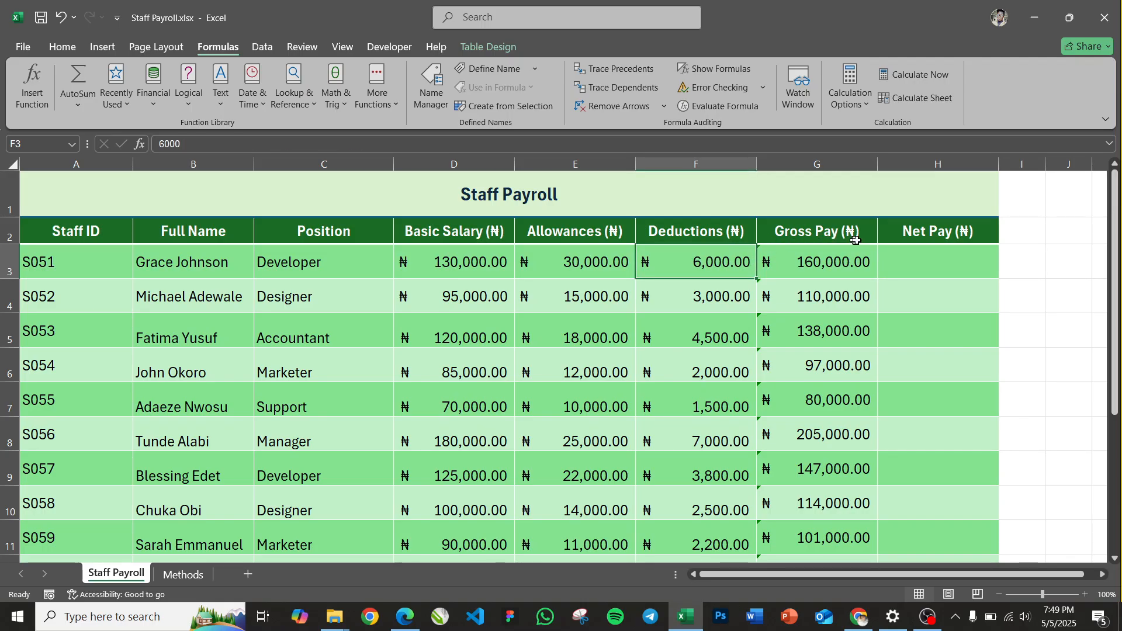
{"action": "left_click", "coordinate": [909, 260]}
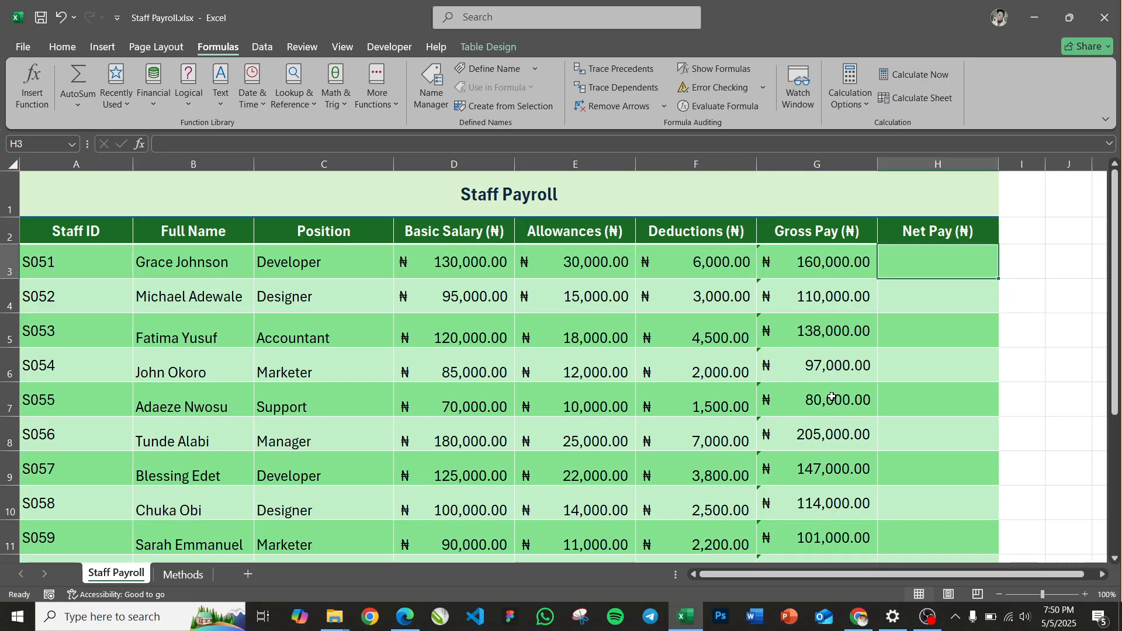